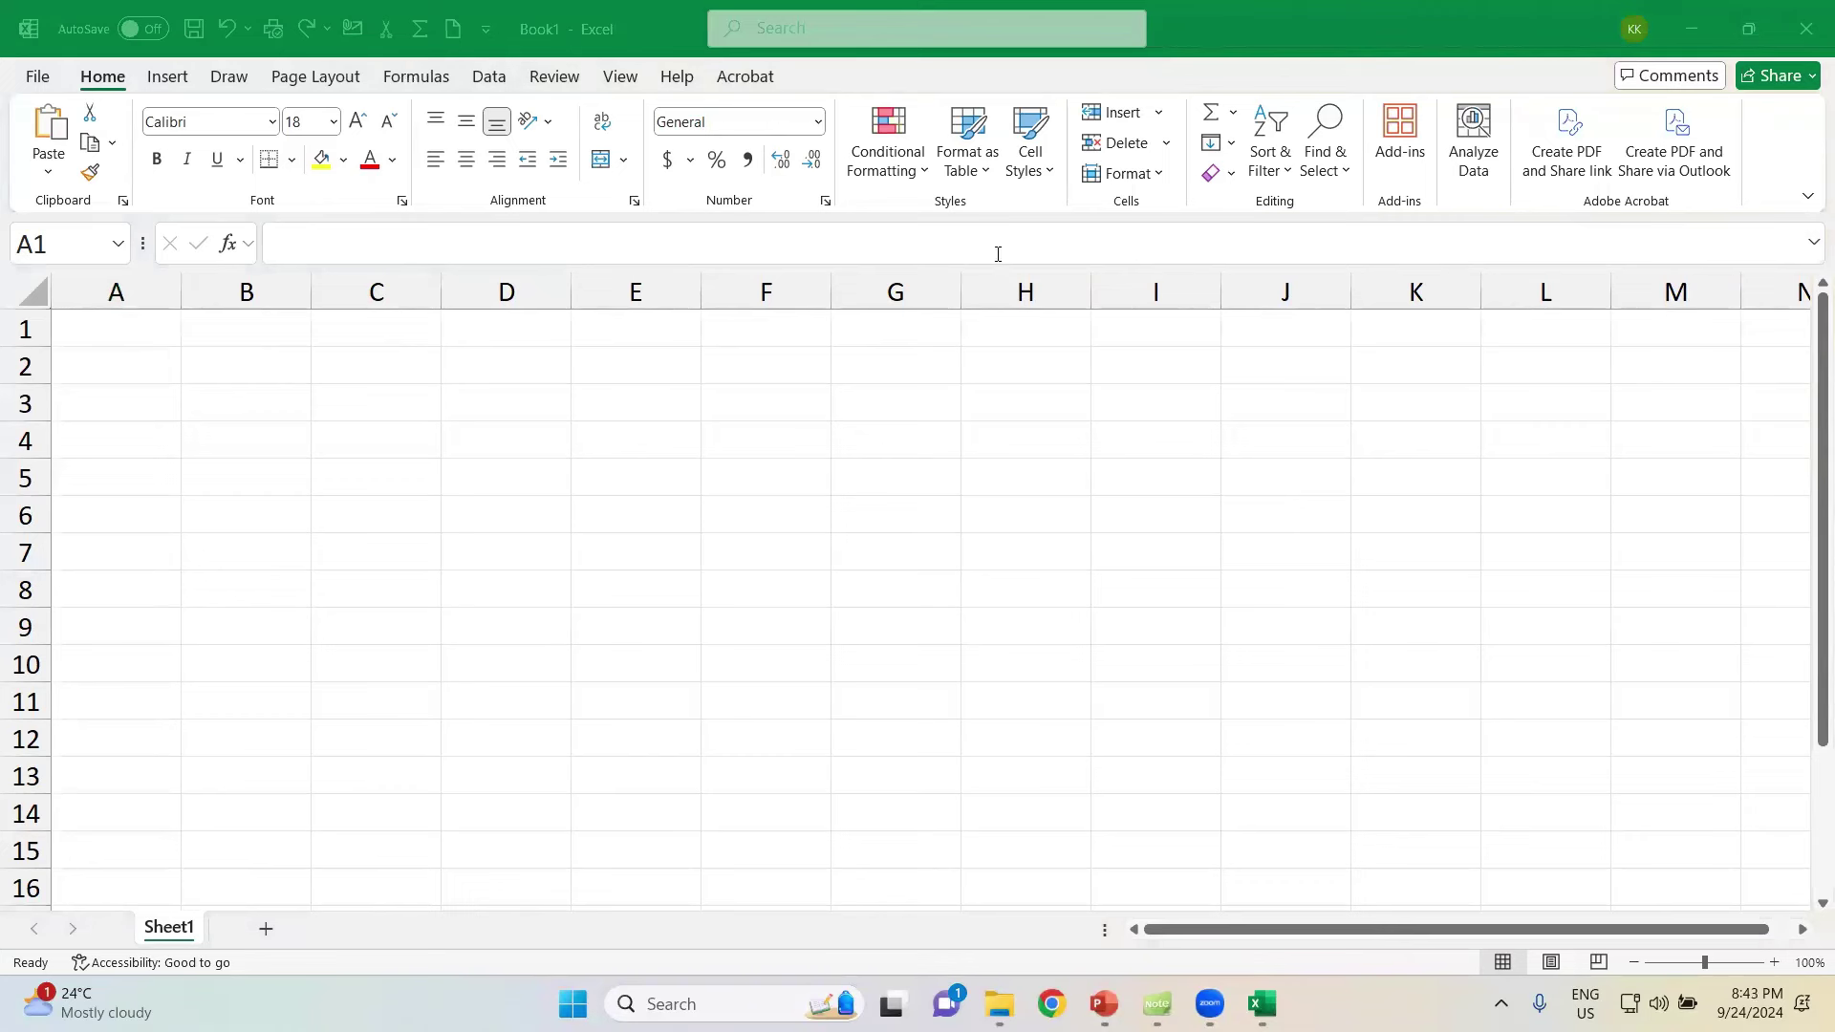
- Enter the column headers ID, Name, Salary and location in cells D4 through G4
left_click(513, 429)
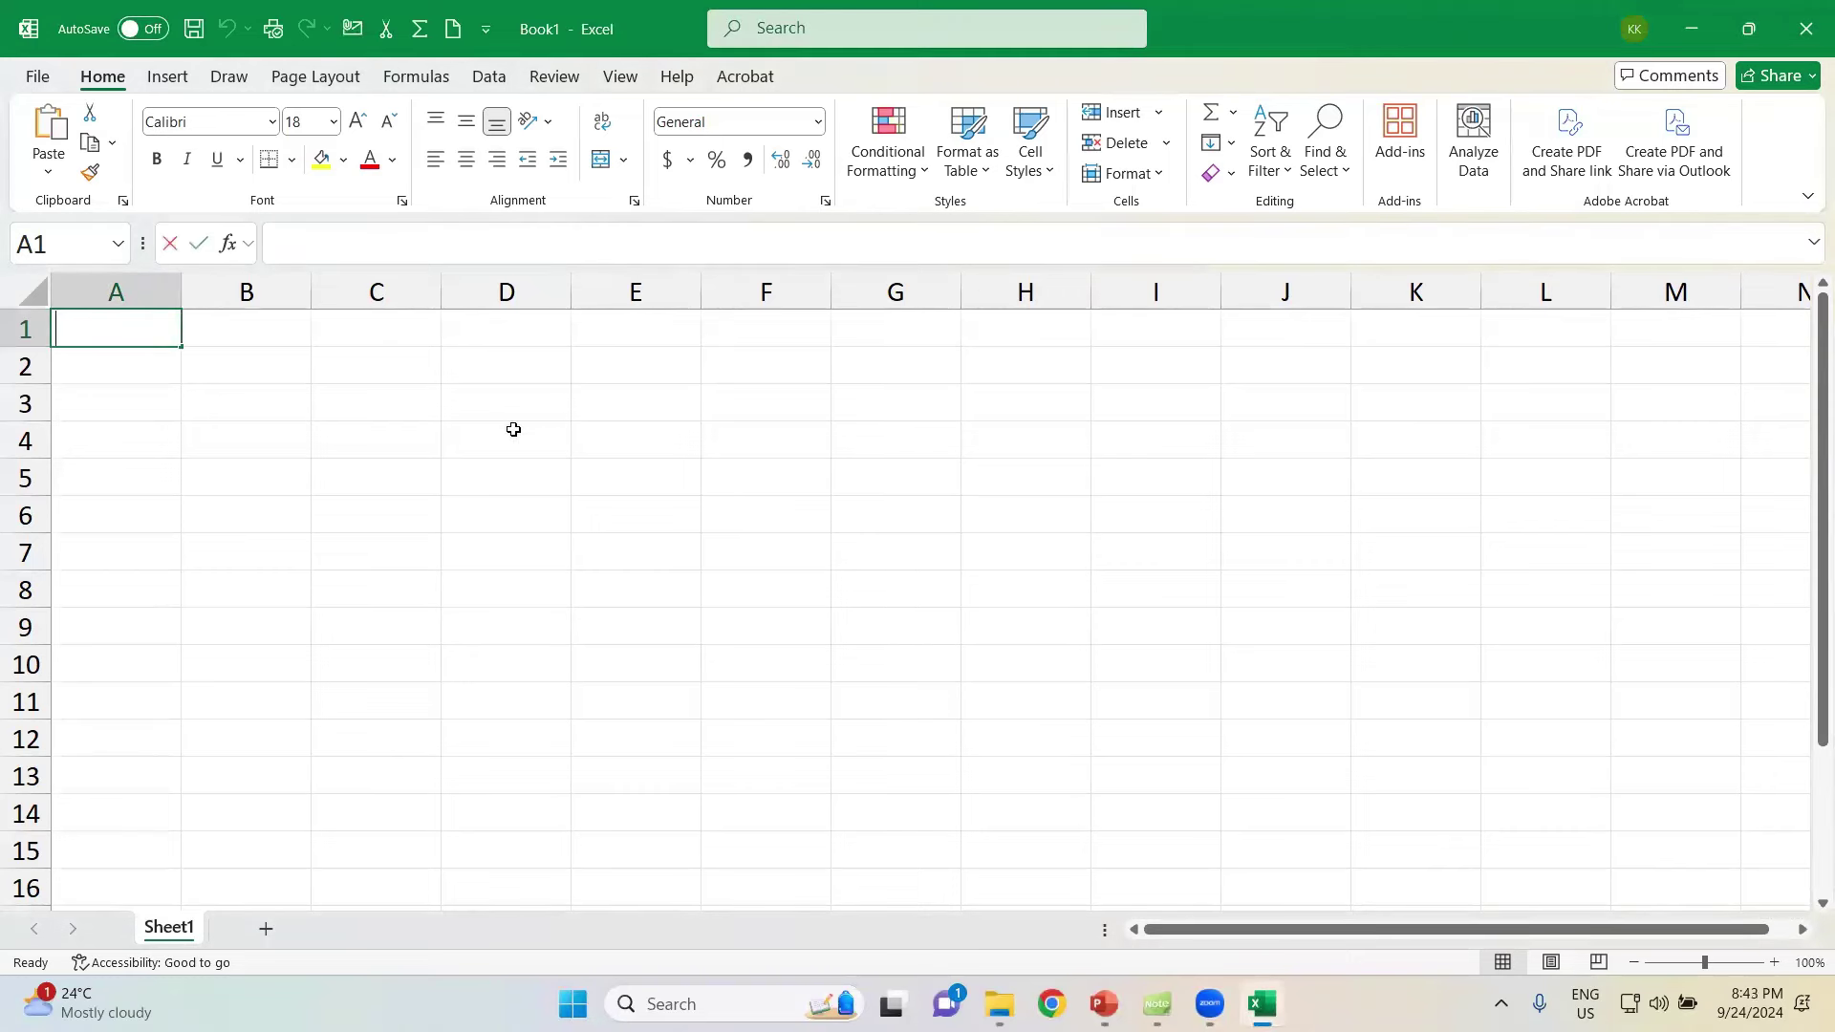
type("ID")
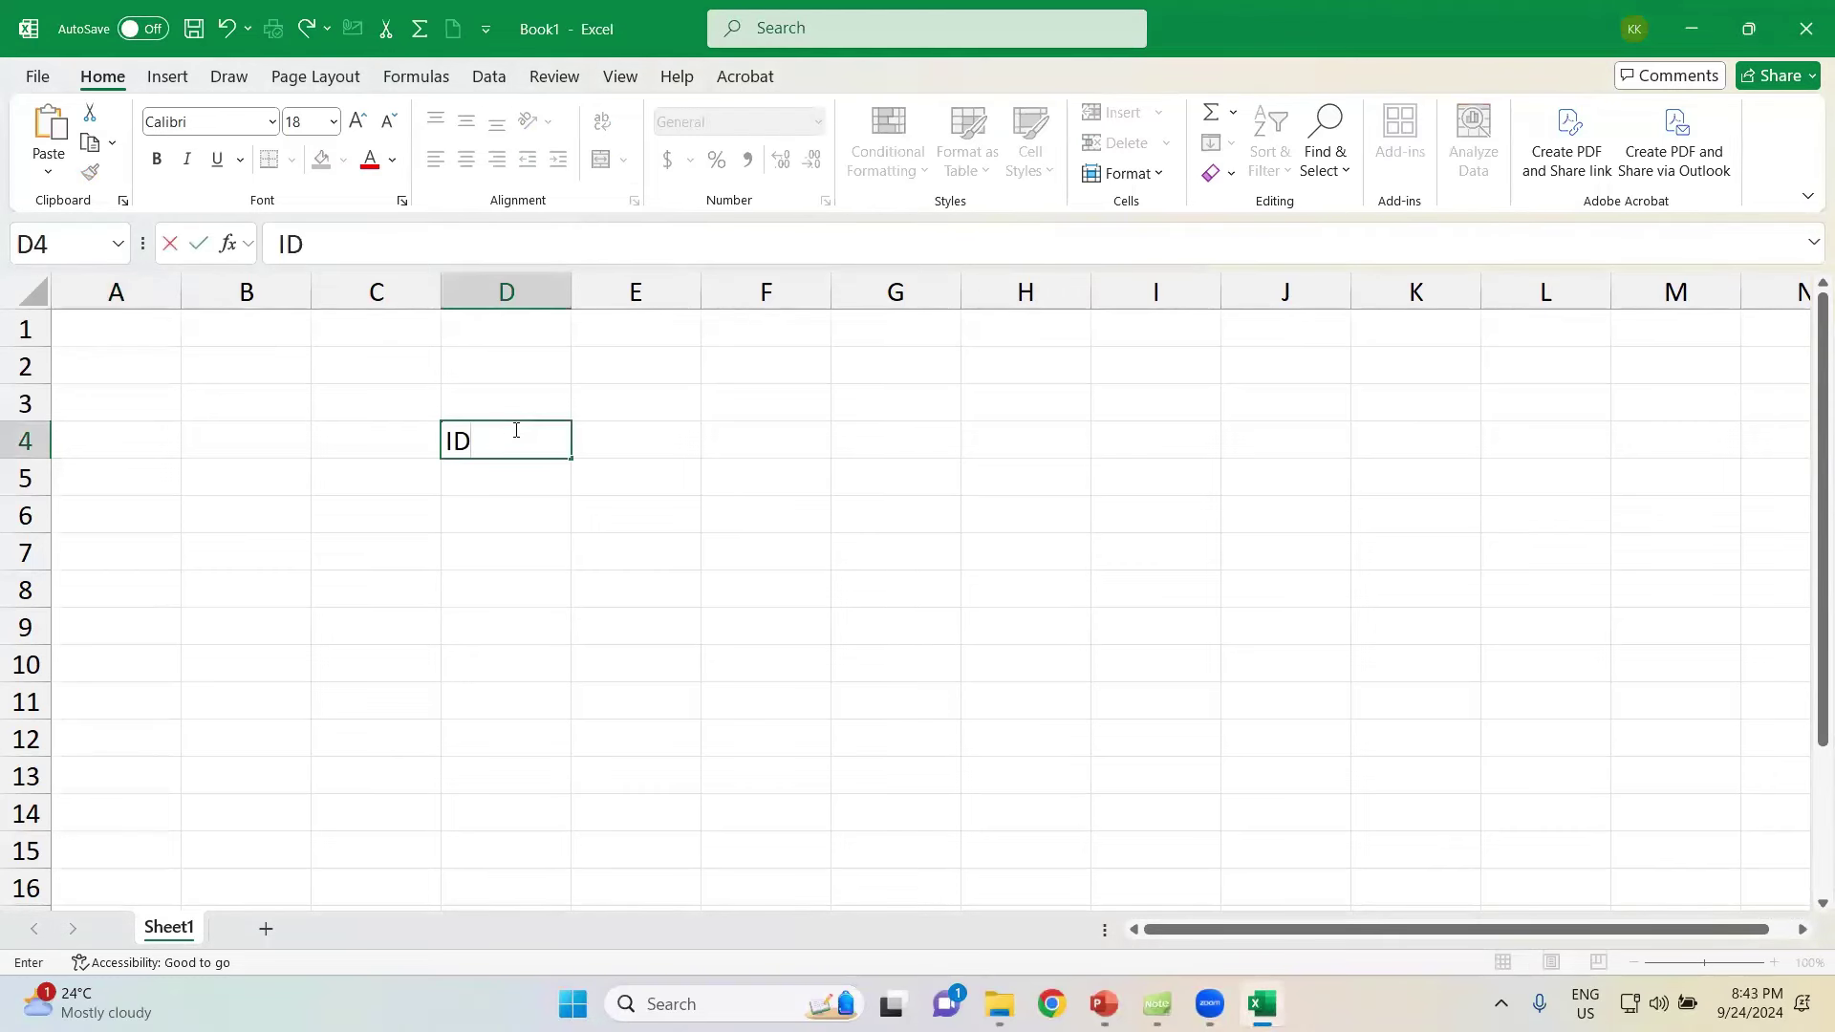
key("Tab")
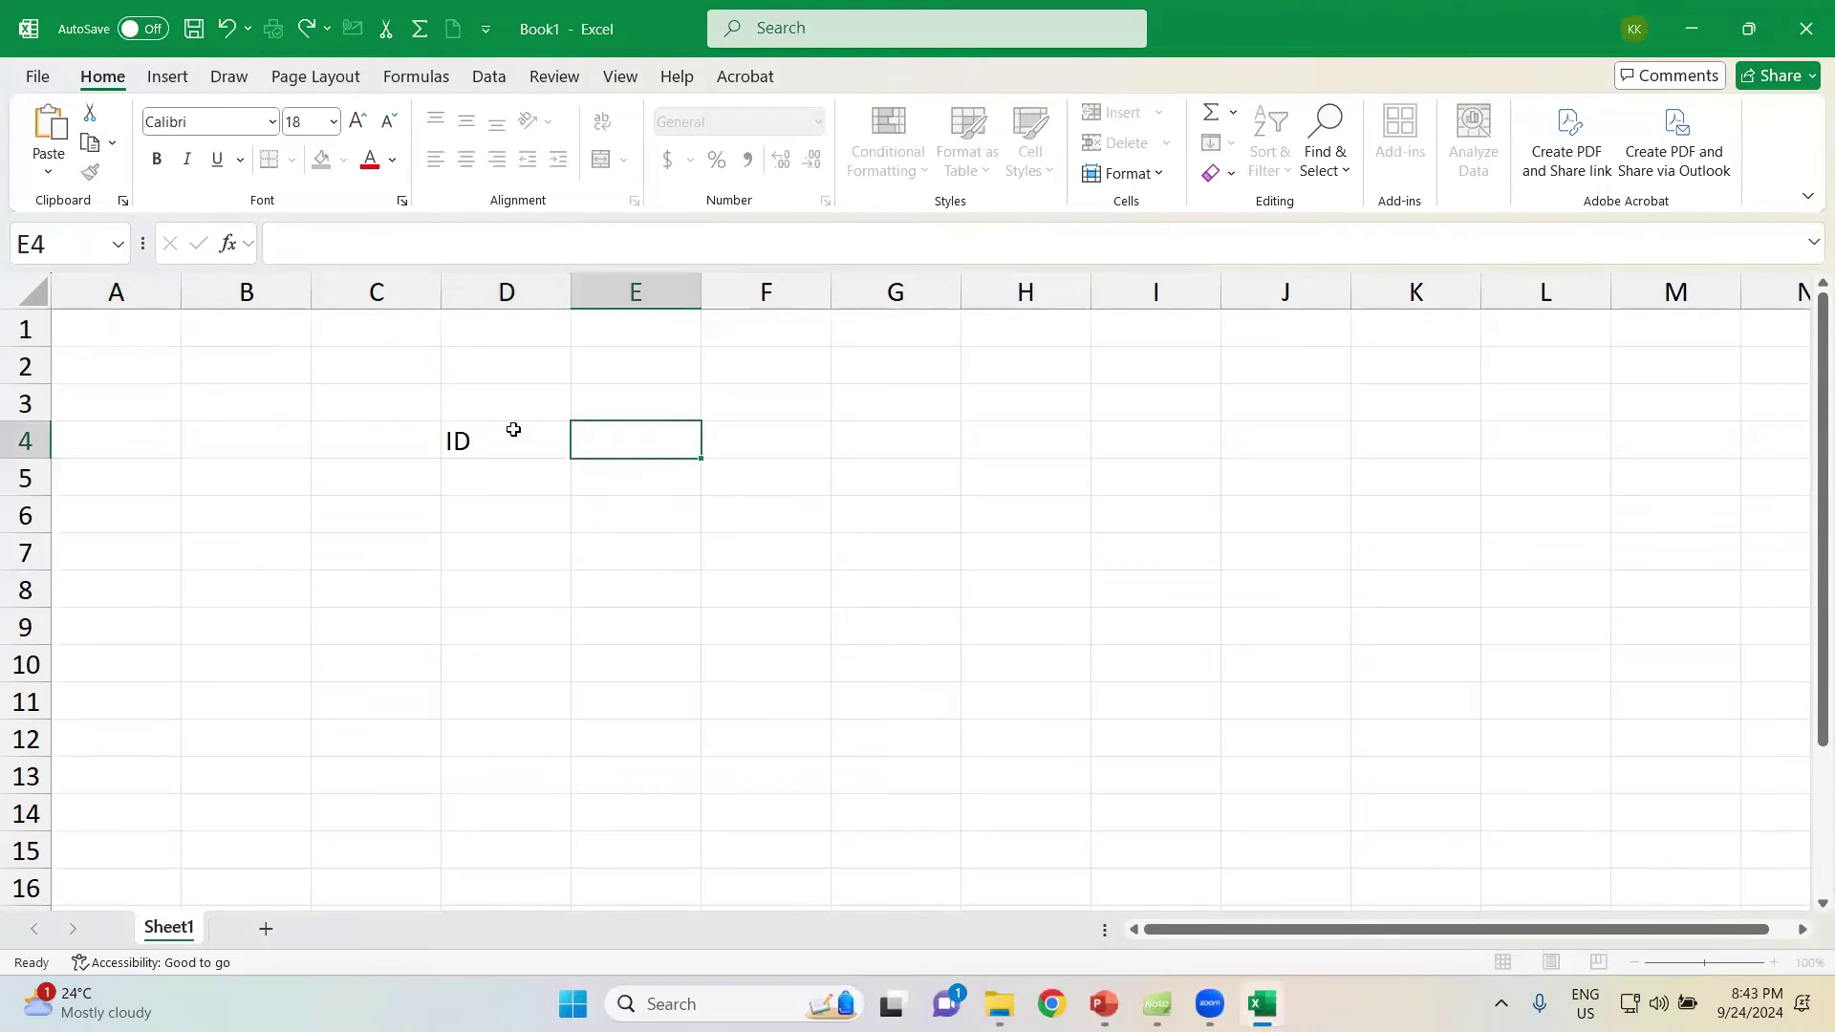
type("Name")
key("Tab")
type("Salary")
key("Tab")
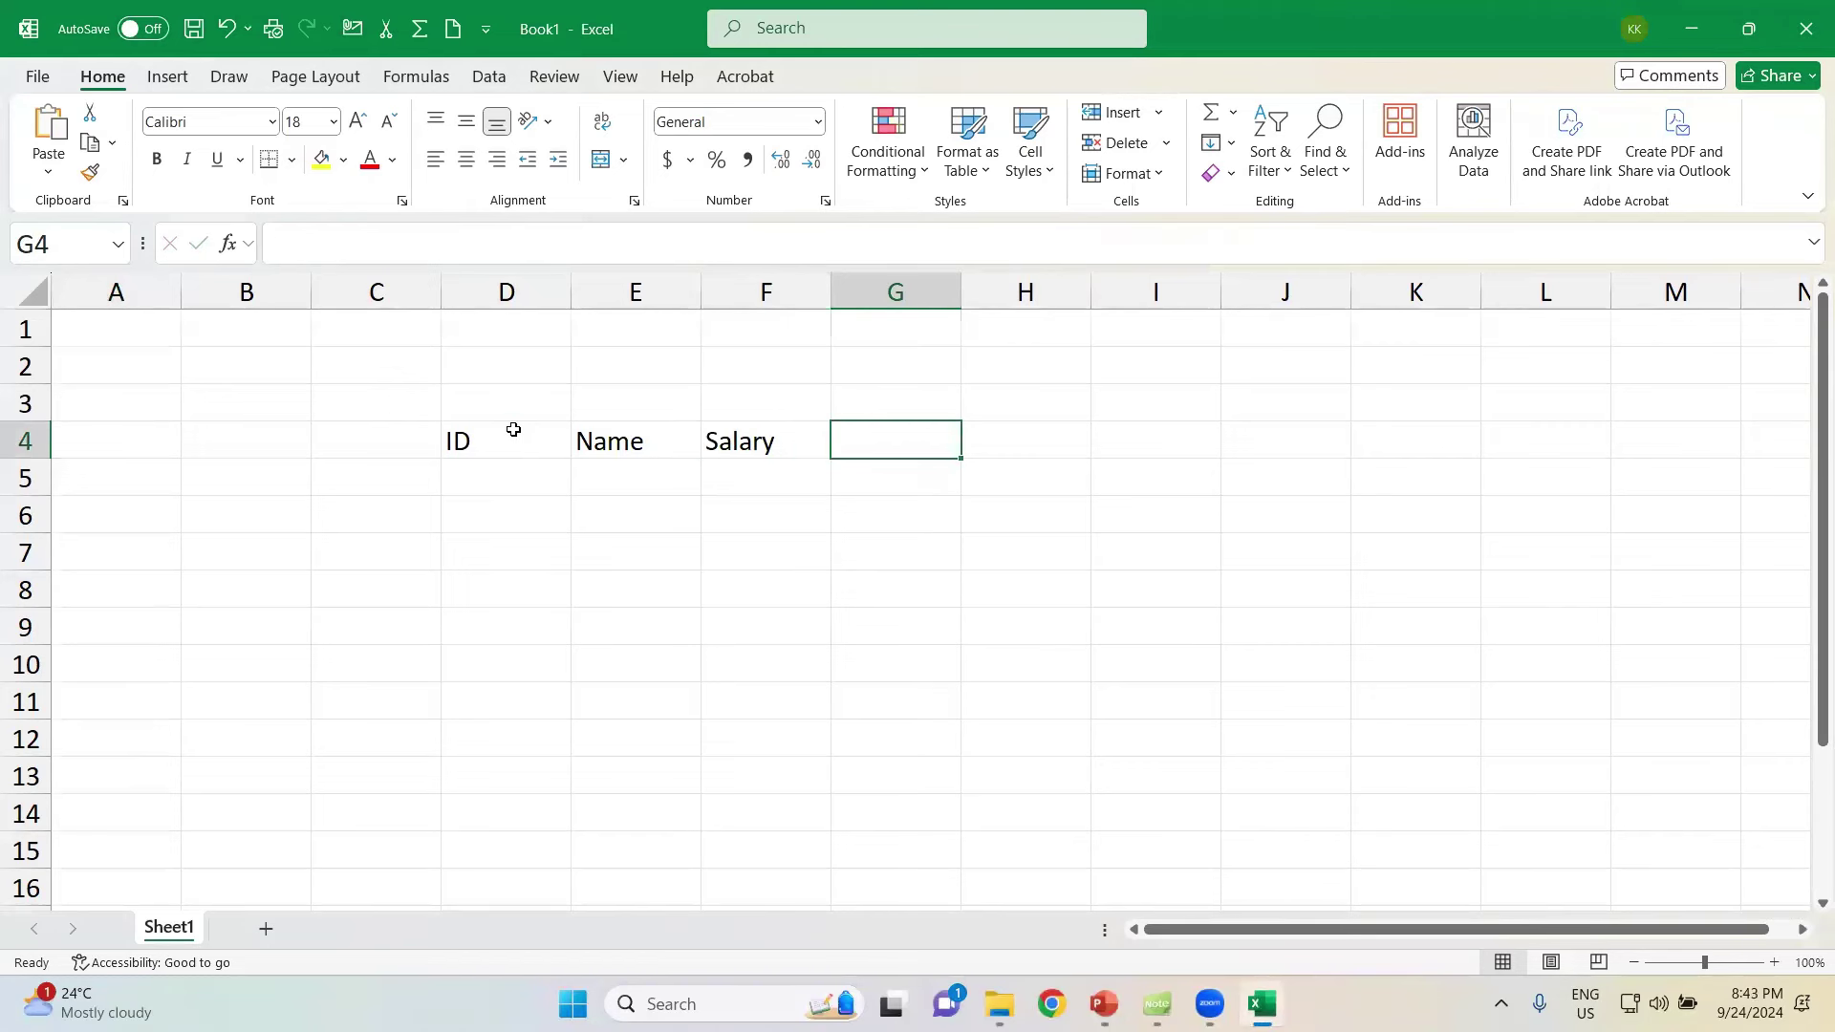
type("location")
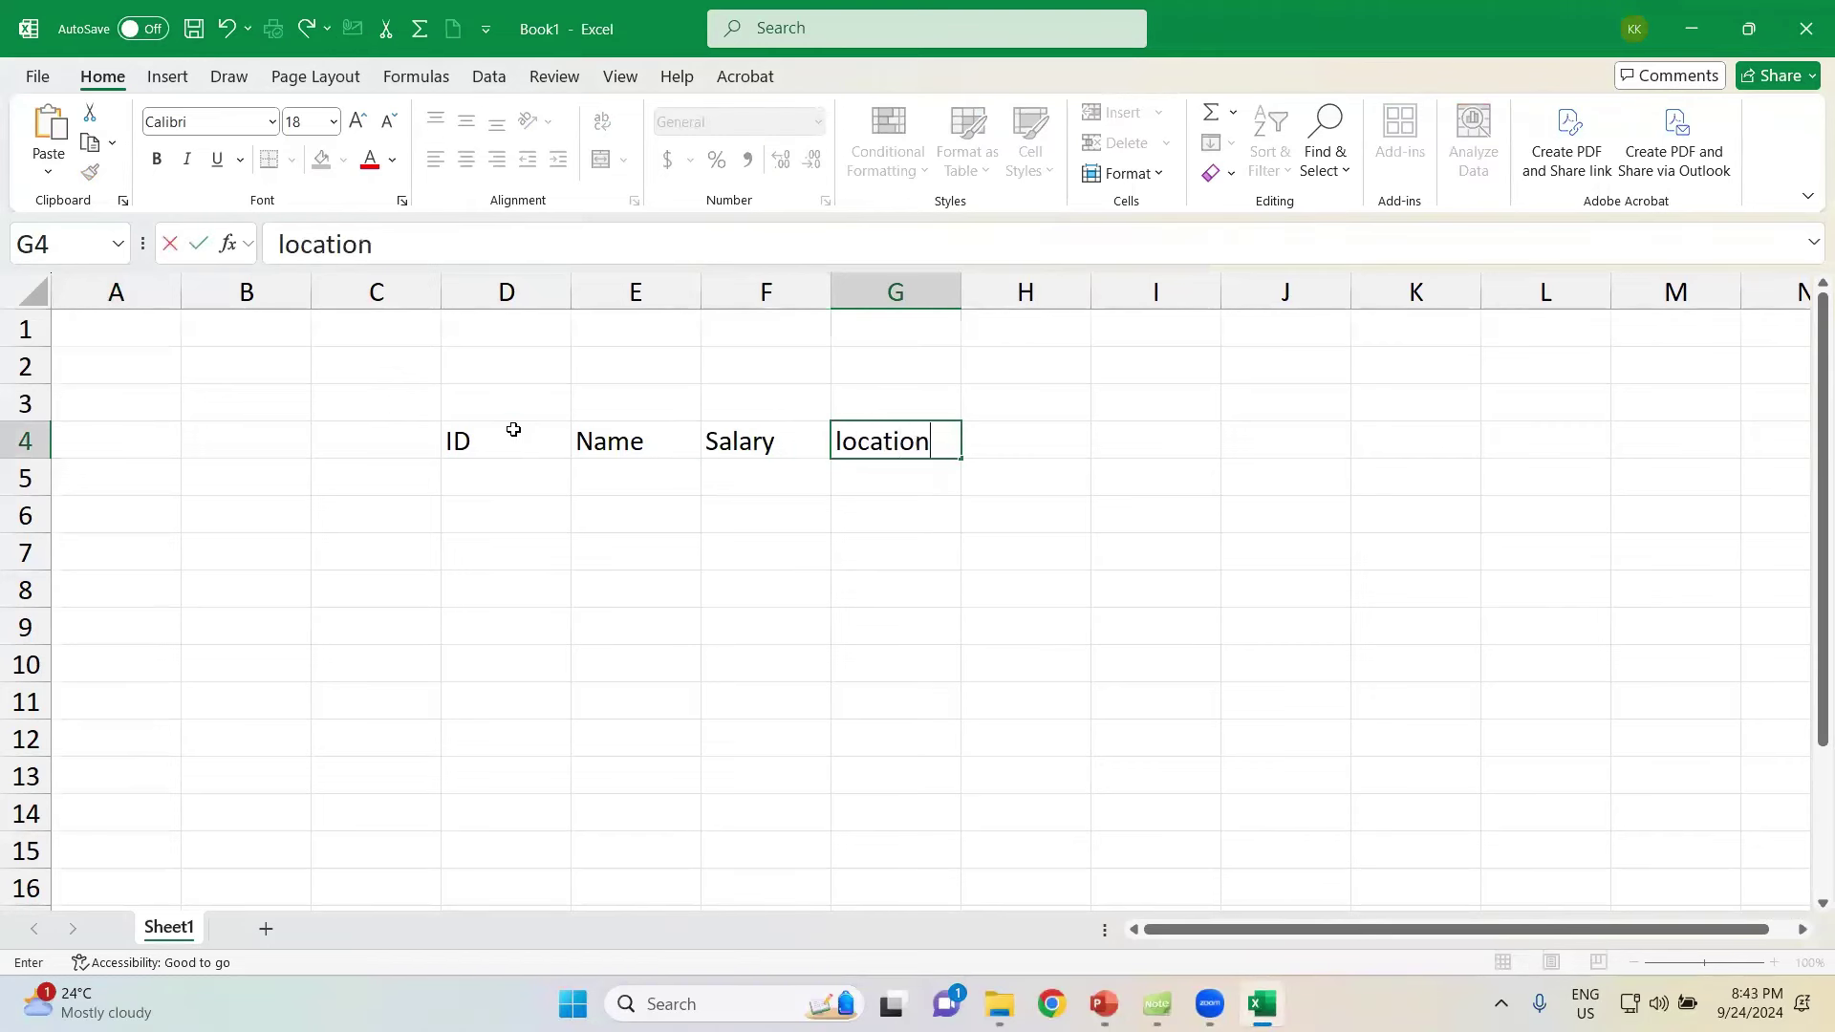
key("Return")
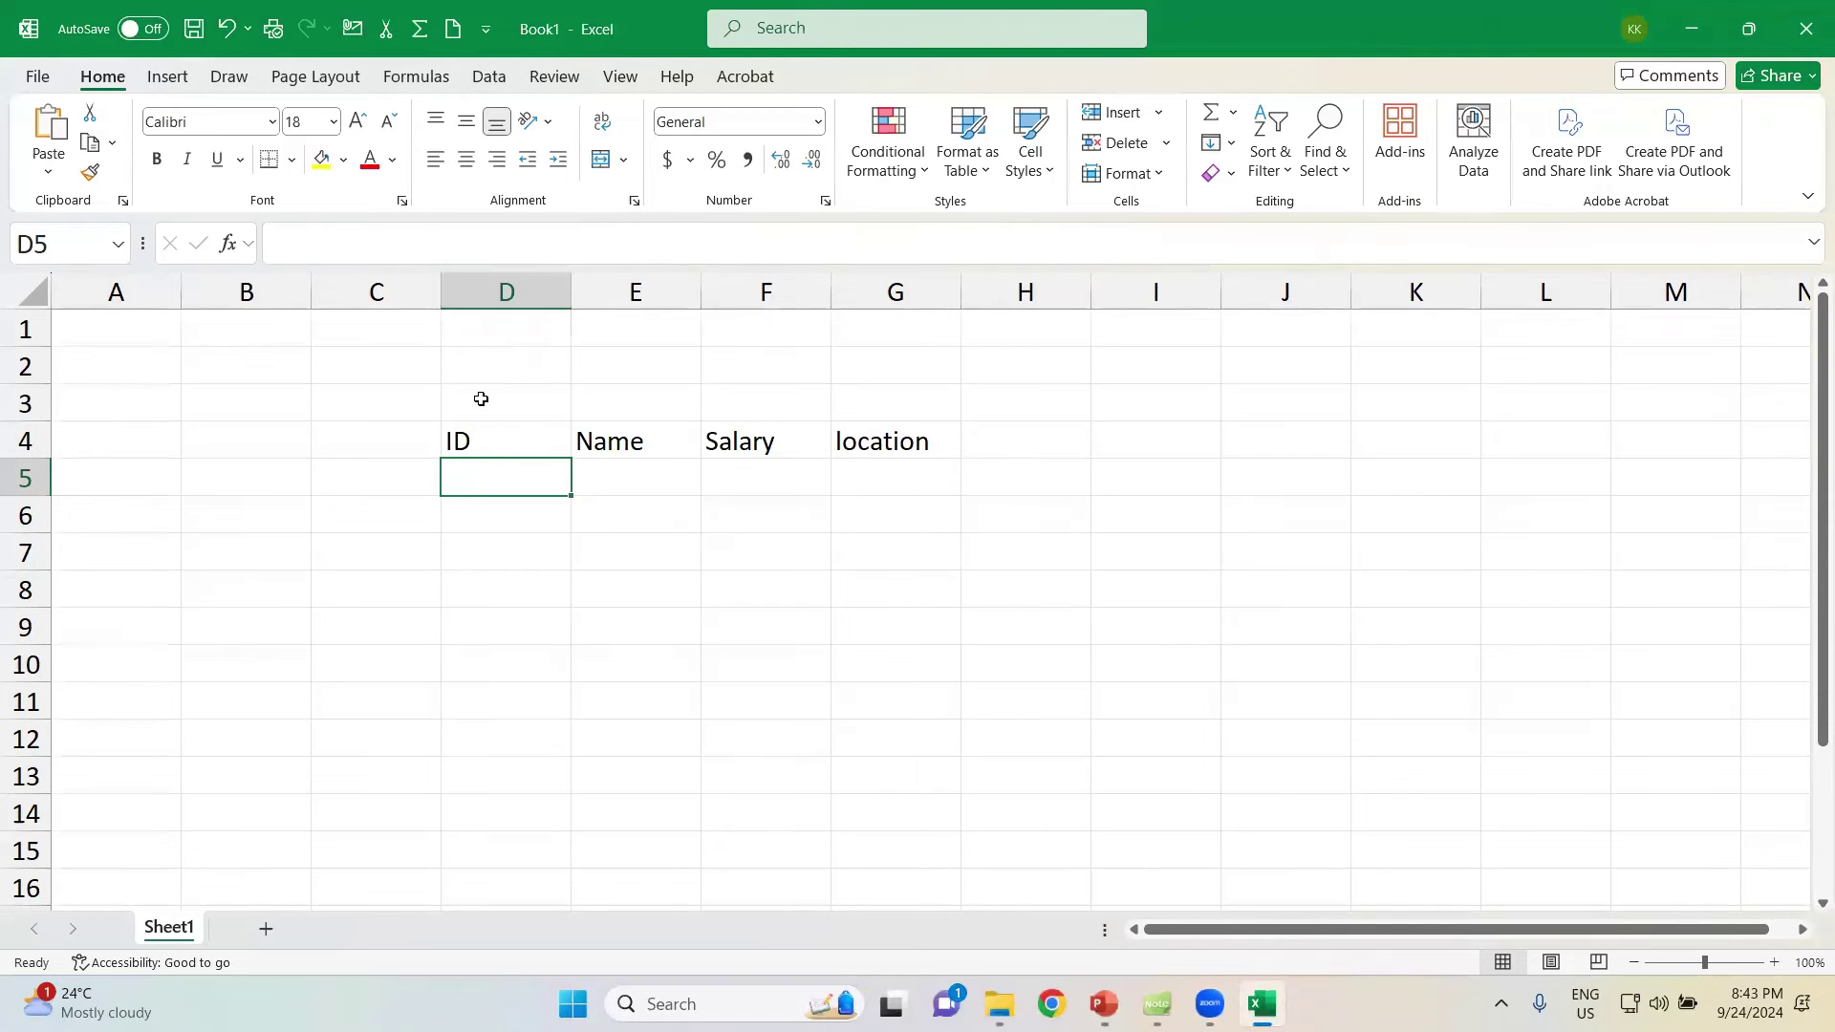
left_click(479, 432)
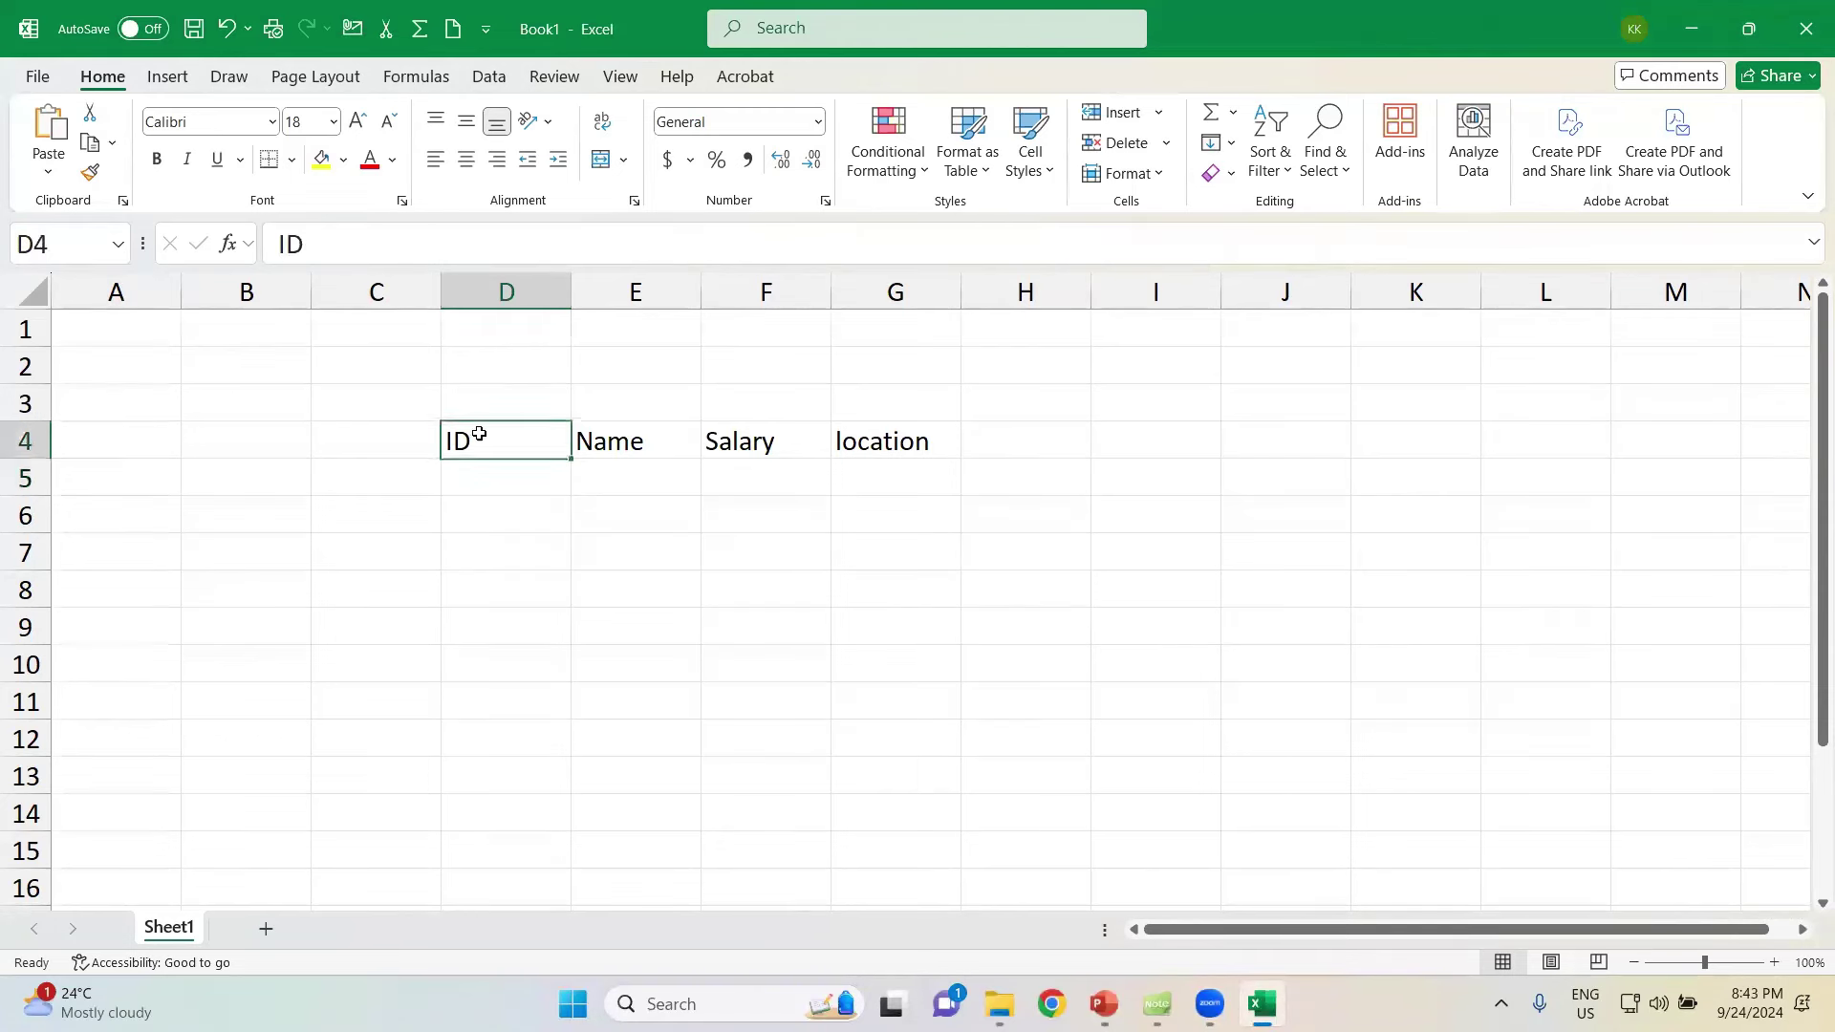
left_click(615, 442)
left_click(755, 439)
left_click(892, 437)
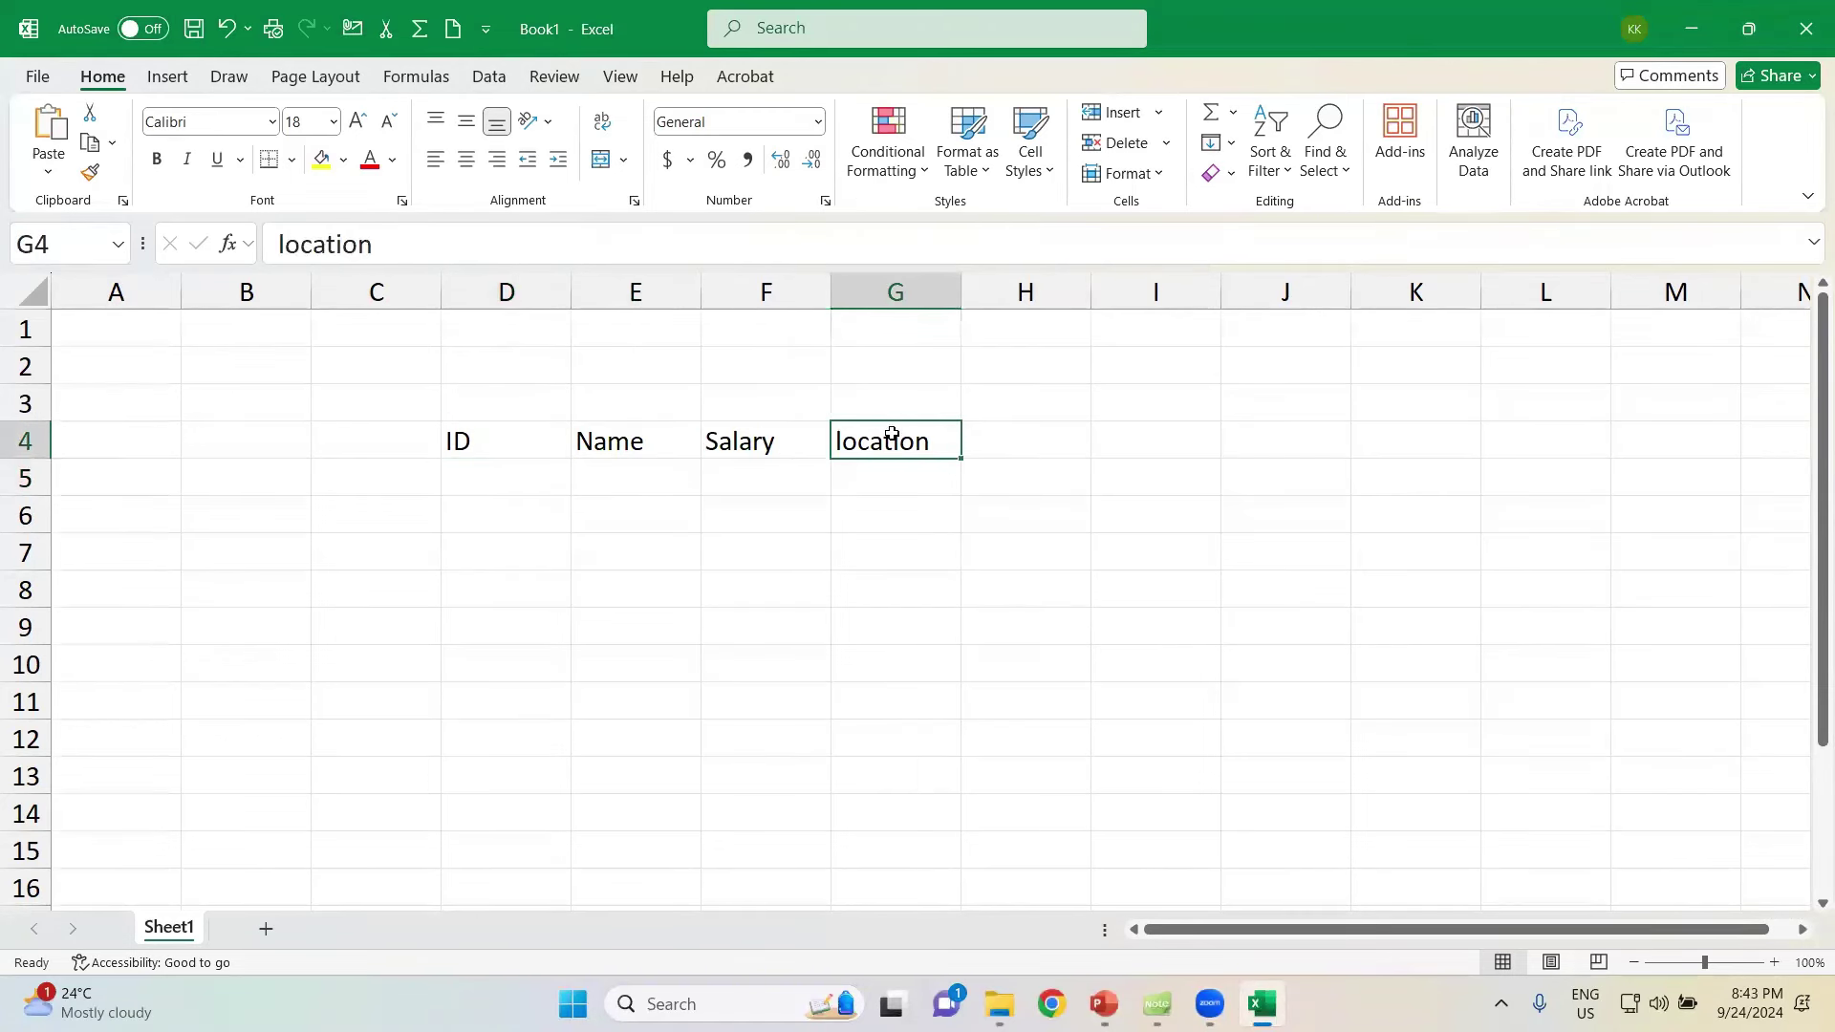
- Enter the first record's ID number in cell D5, under the ID header
left_click(521, 475)
type("123")
key("Return")
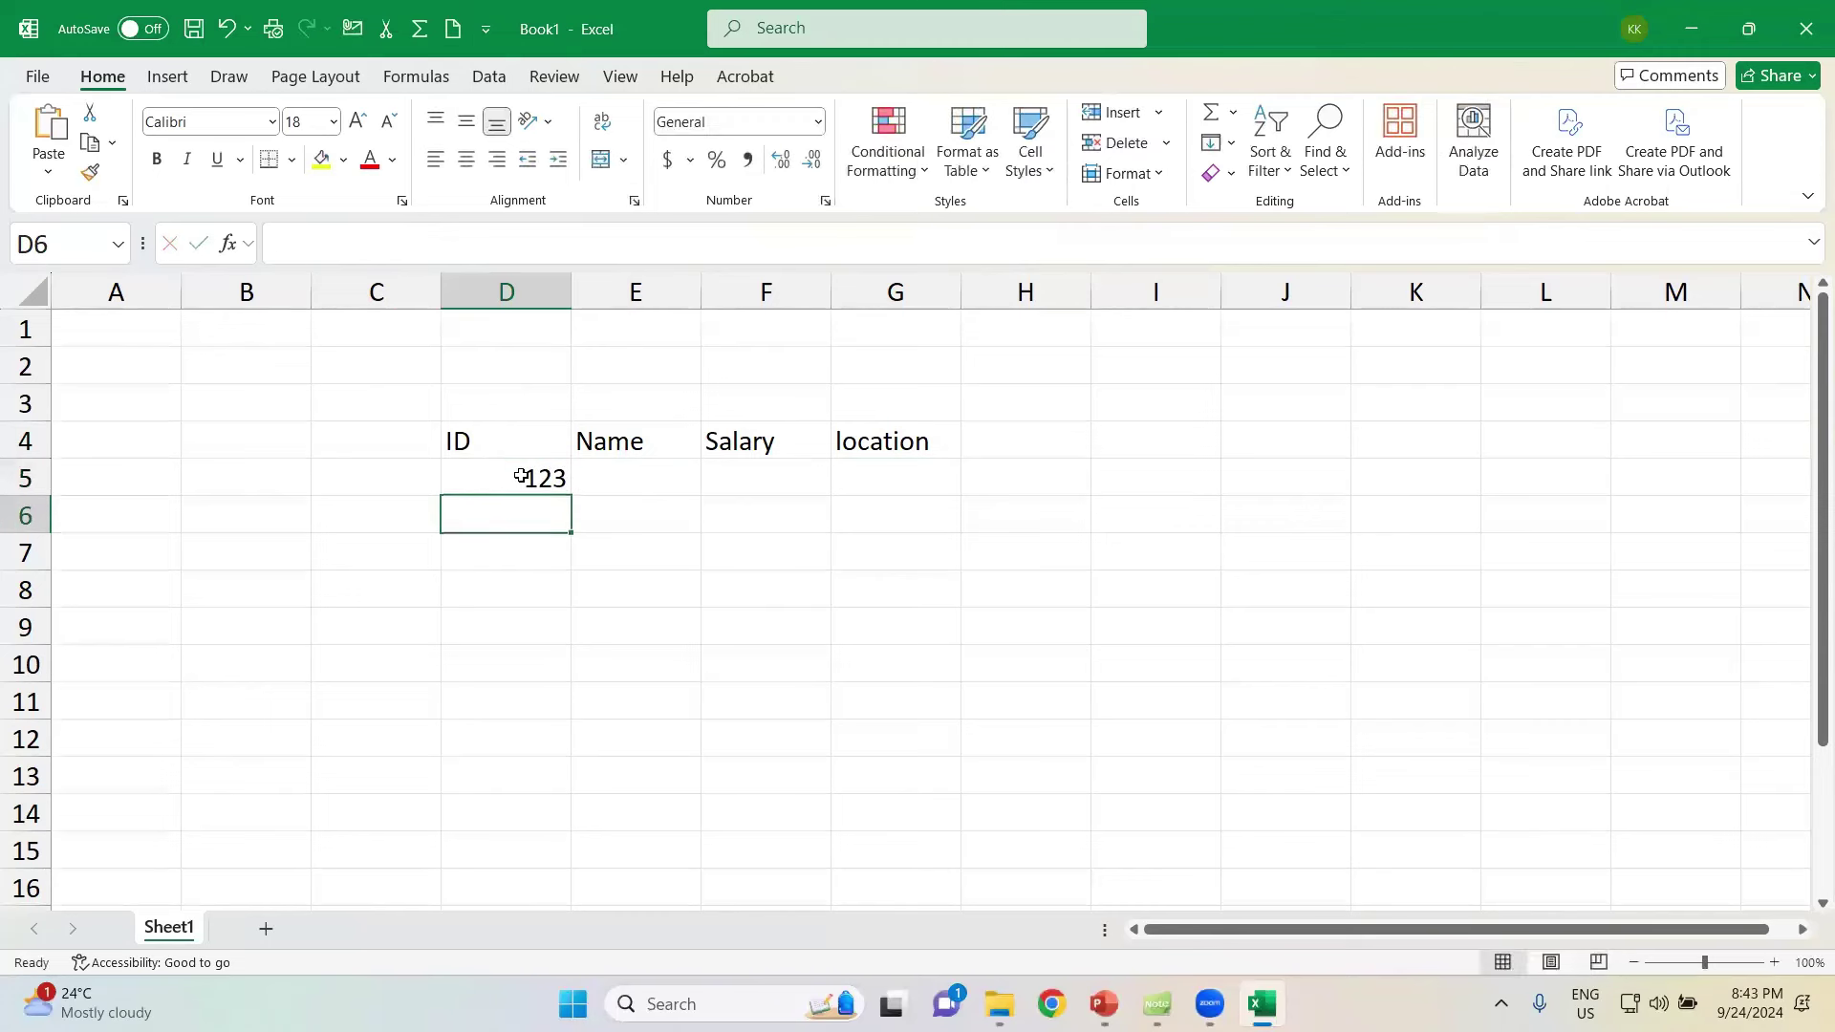
type("124")
key("BackSpace")
key("BackSpace")
key("BackSpace")
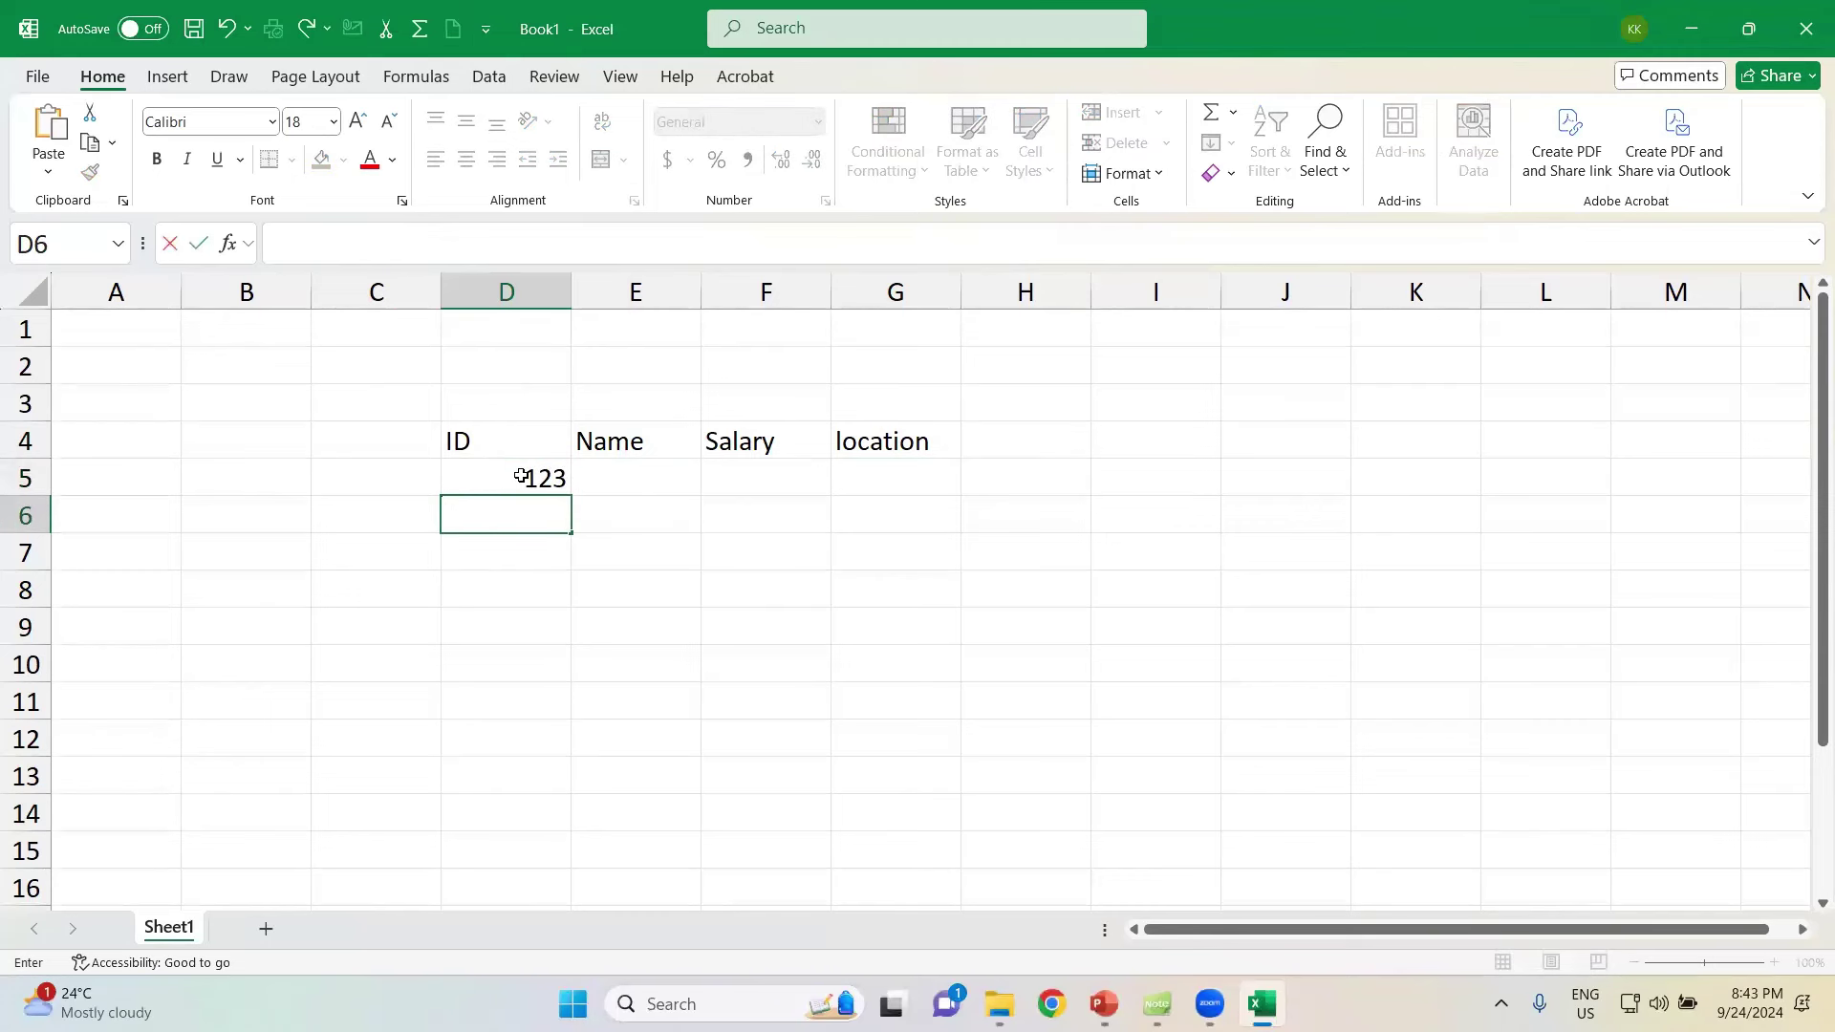
key("Tab")
- Complete the first record in row 5 with the person's first name, the salary 1200000 and the location hyderabad
left_click(588, 475)
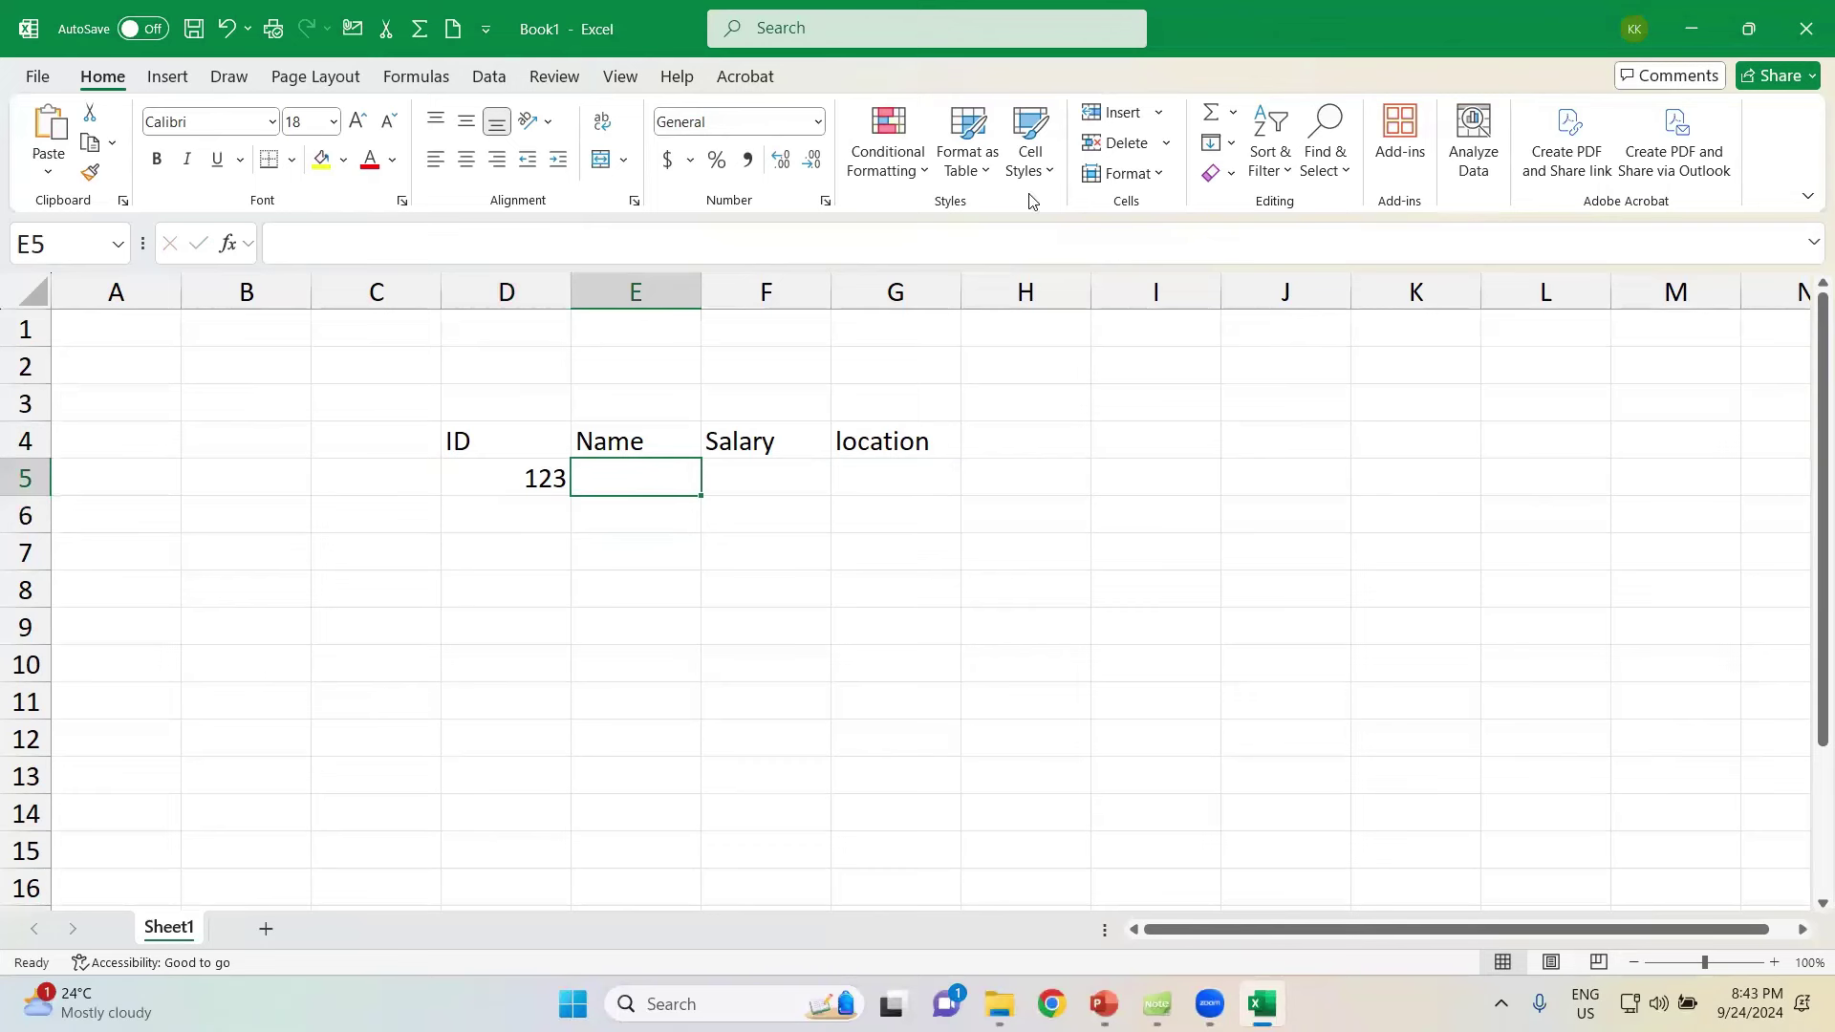
type("Anil")
key("Tab")
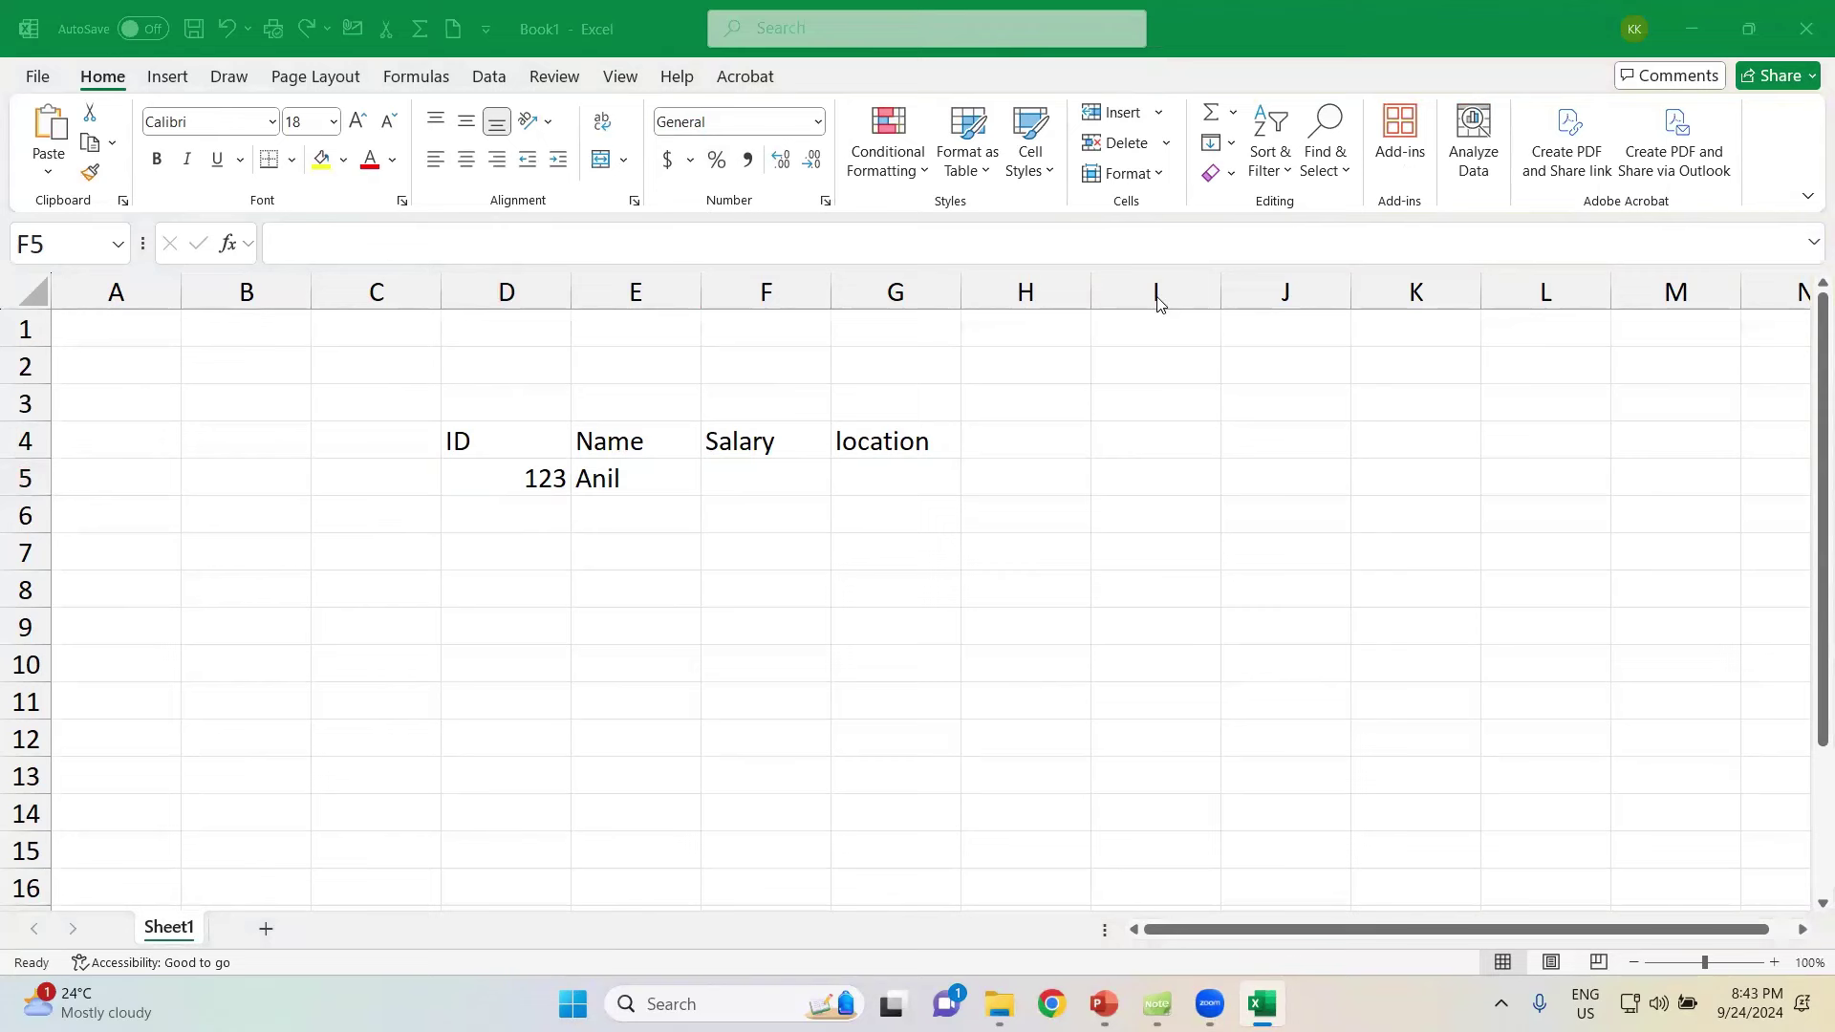
left_click(773, 497)
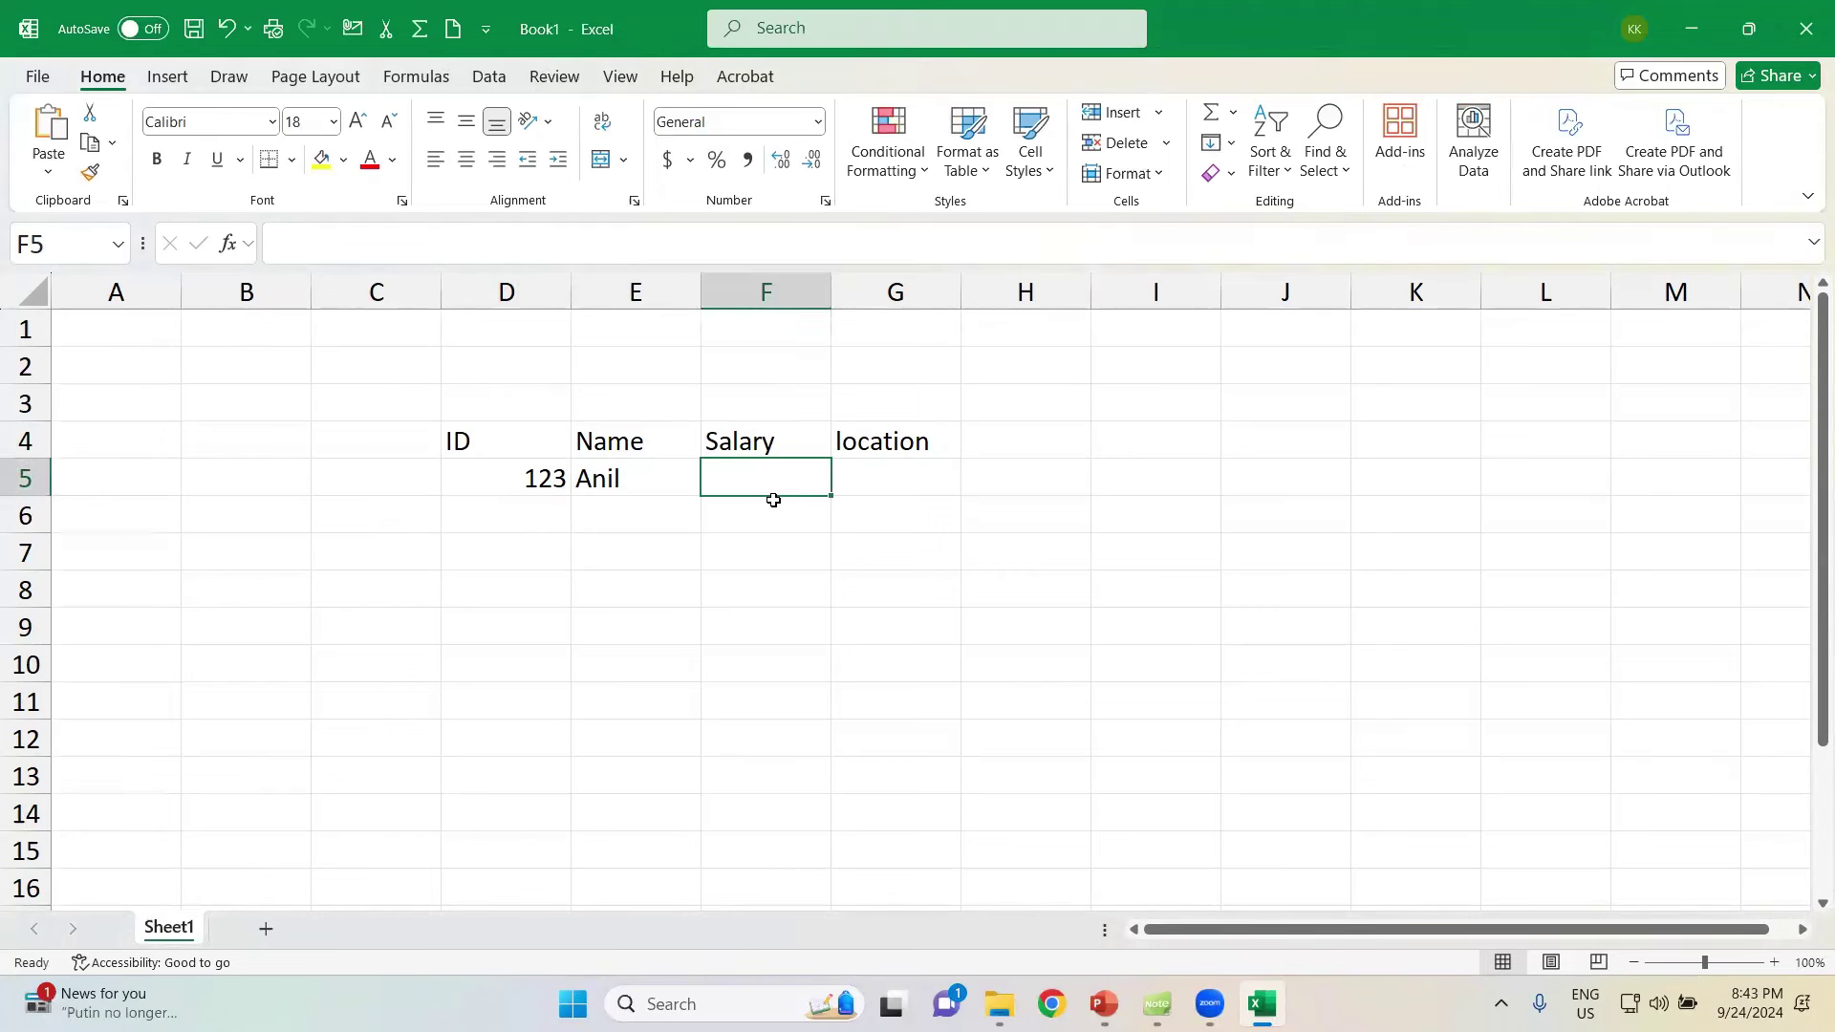
type("12000")
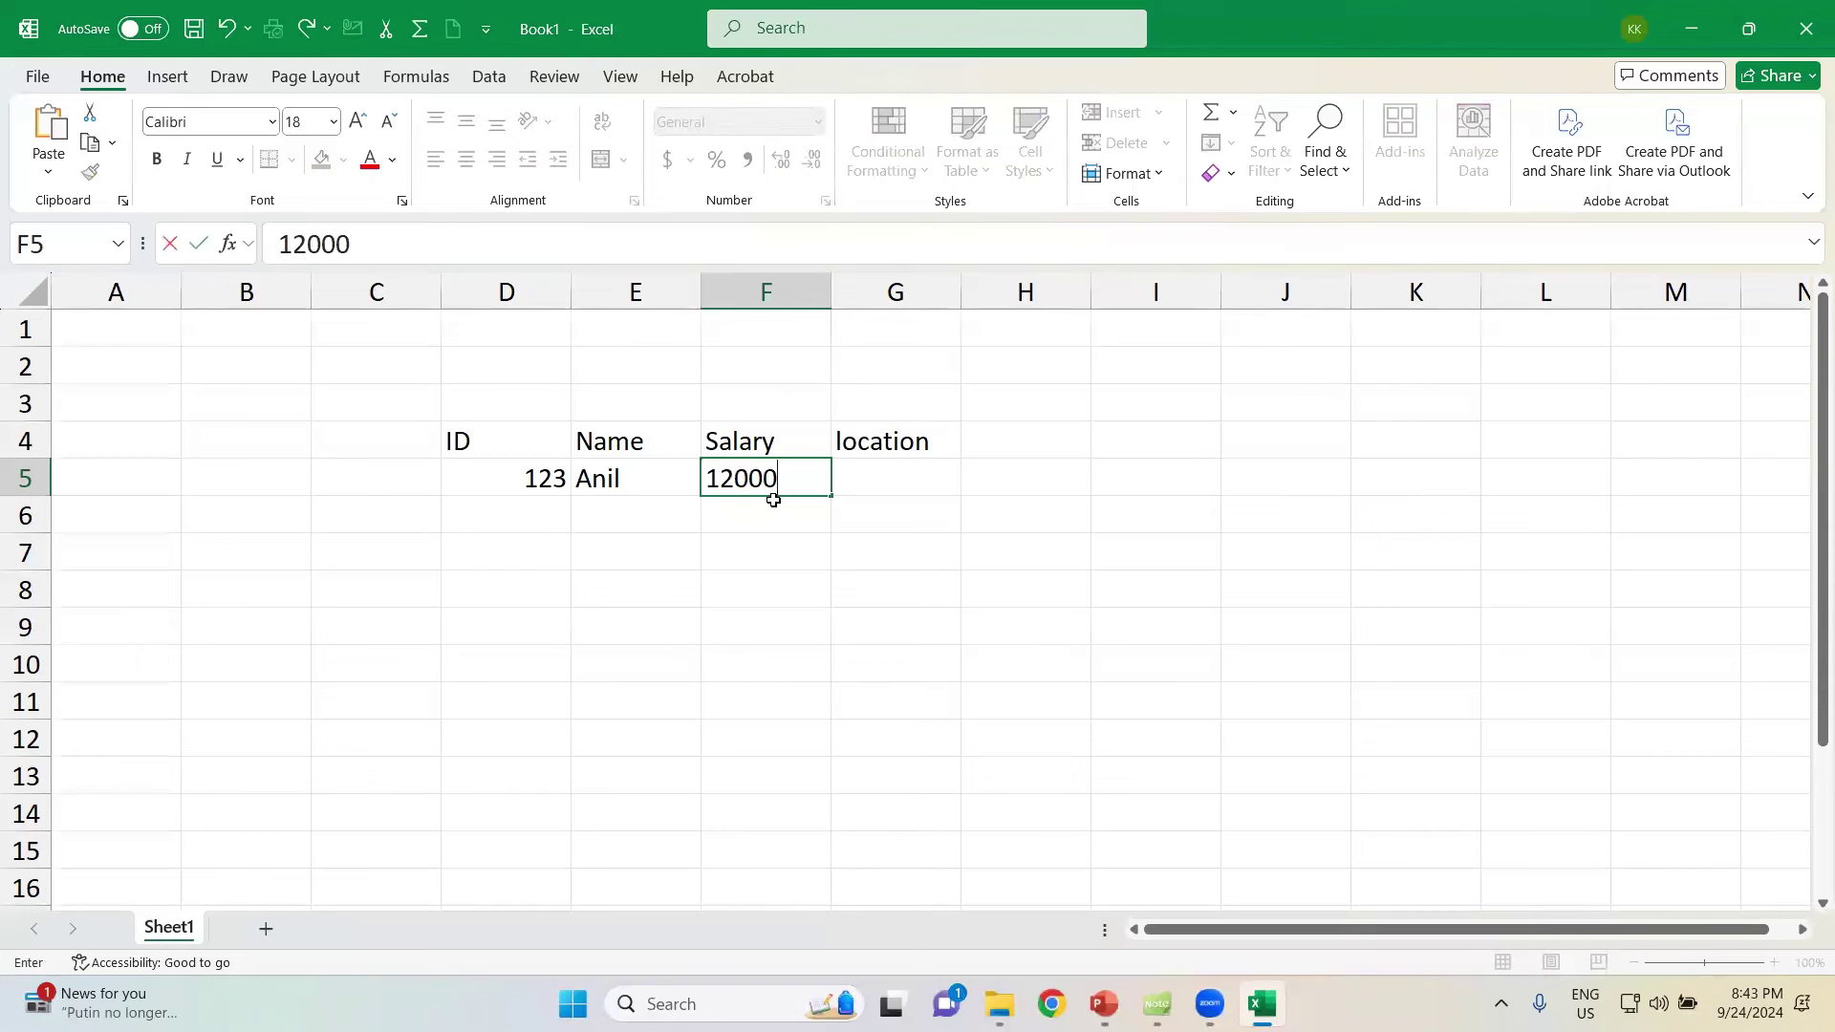
type("00")
key("Tab")
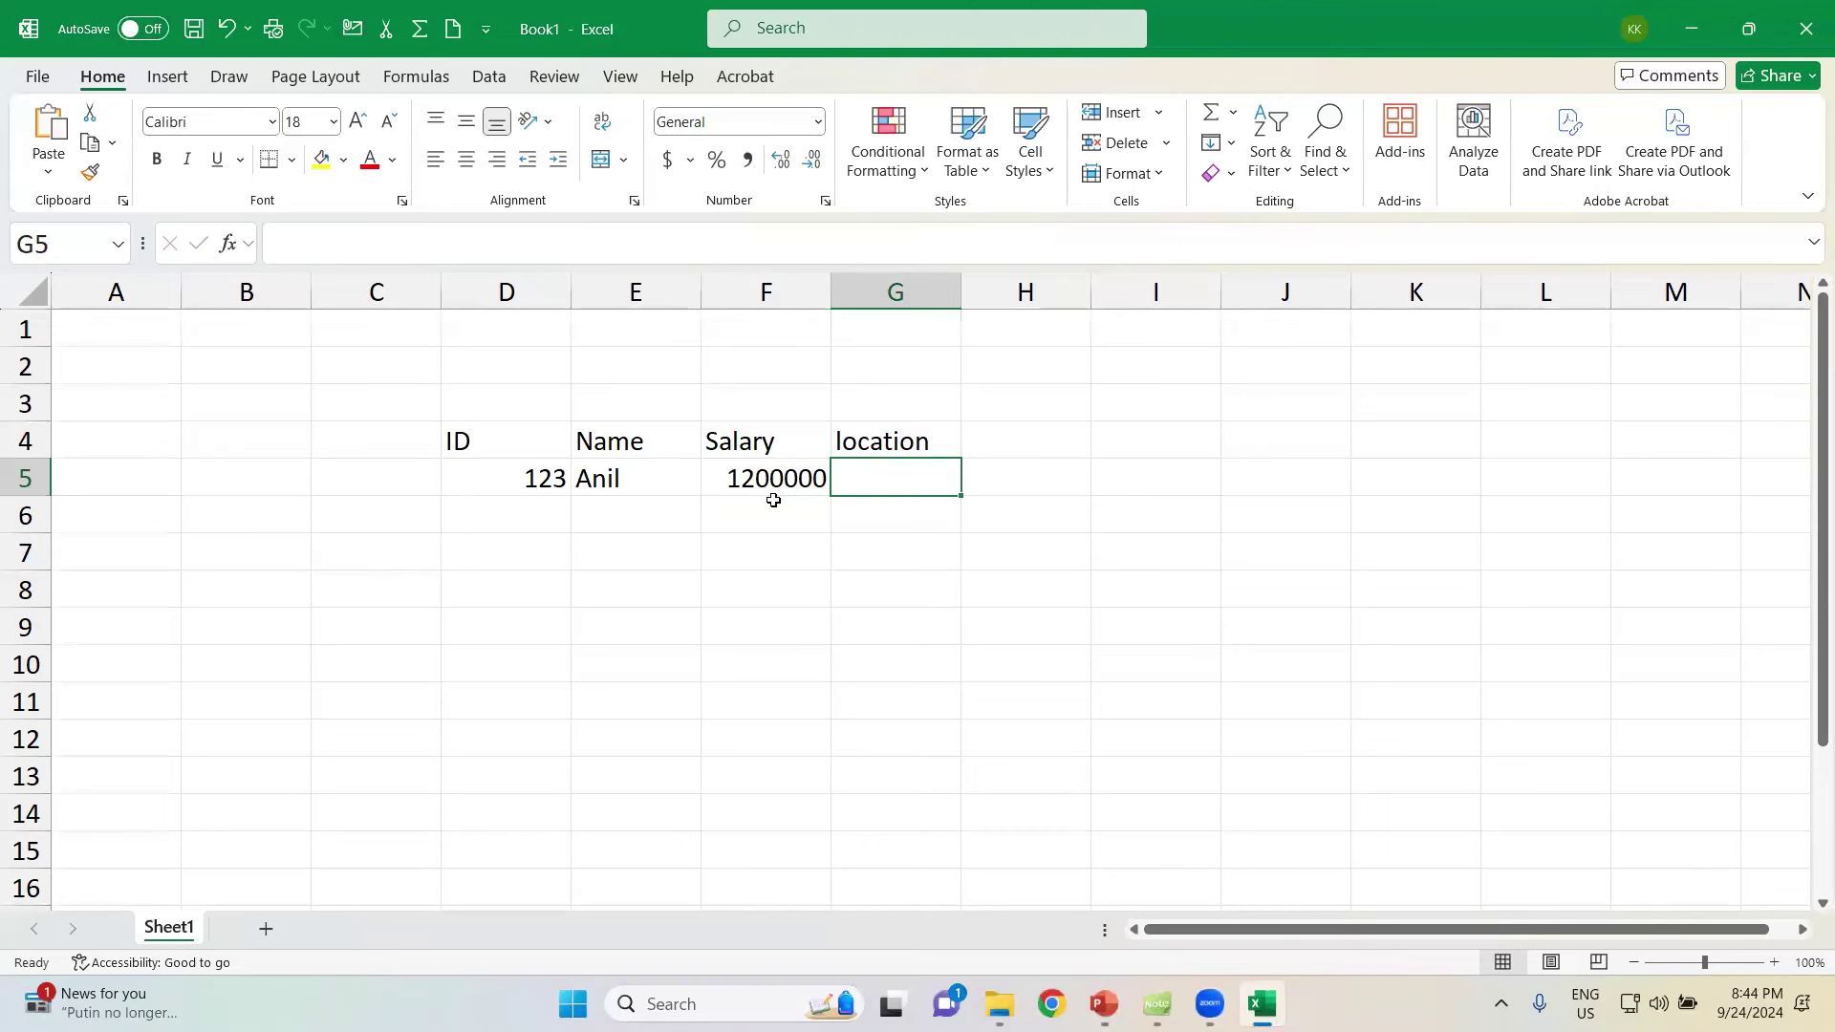
type("hyder")
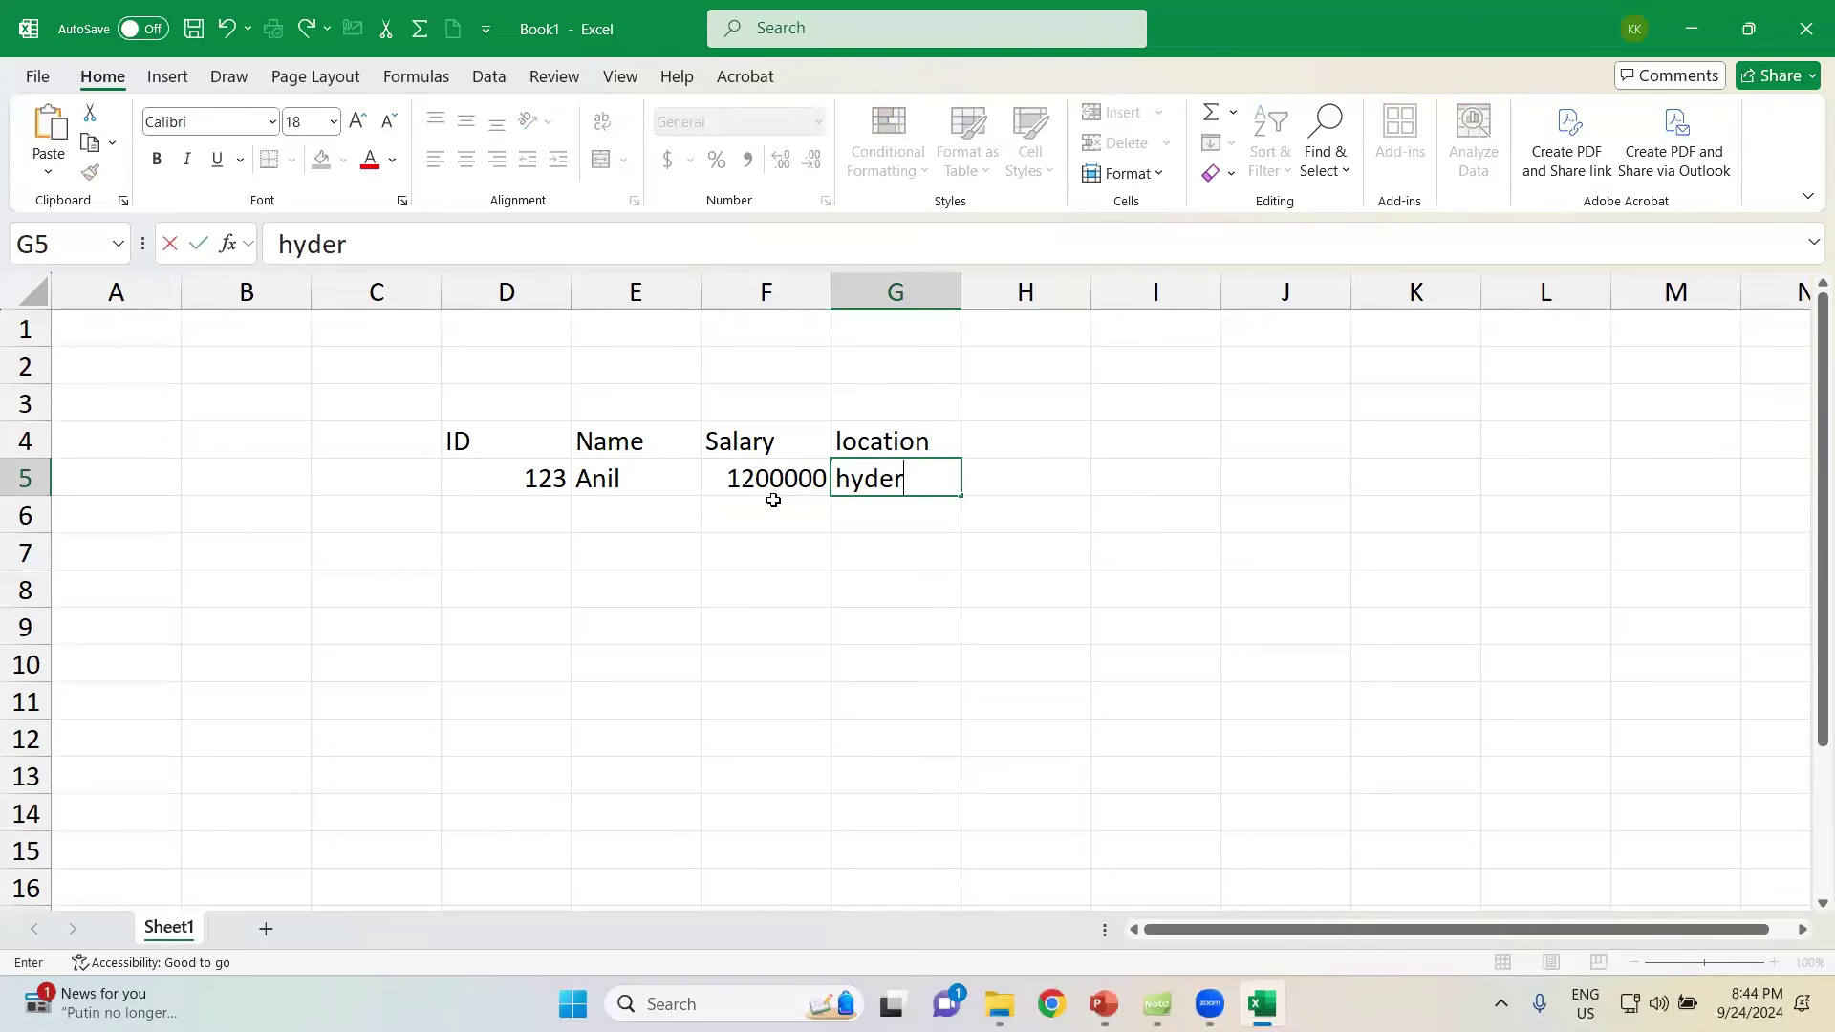
type("abad")
key("Return")
key("Left")
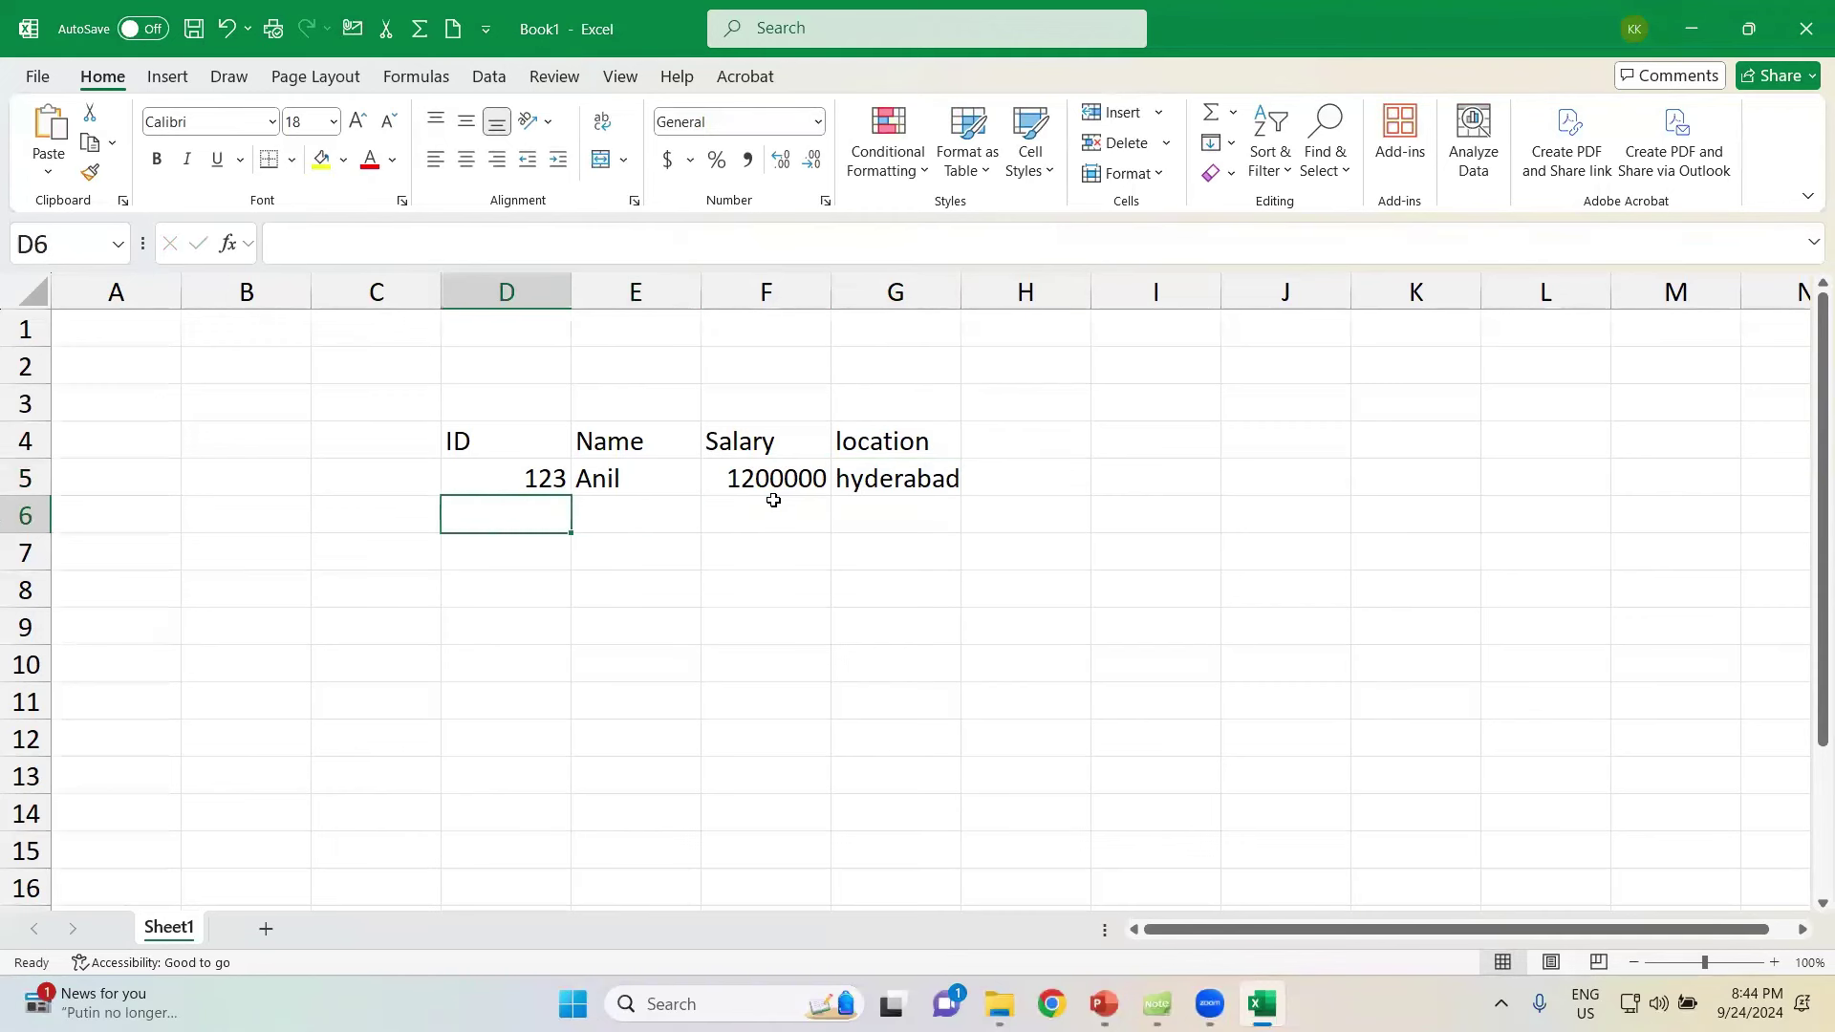
- Start the second record in row 6 with its ID number in D6 and the person's first name in E6
type("124")
key("Tab")
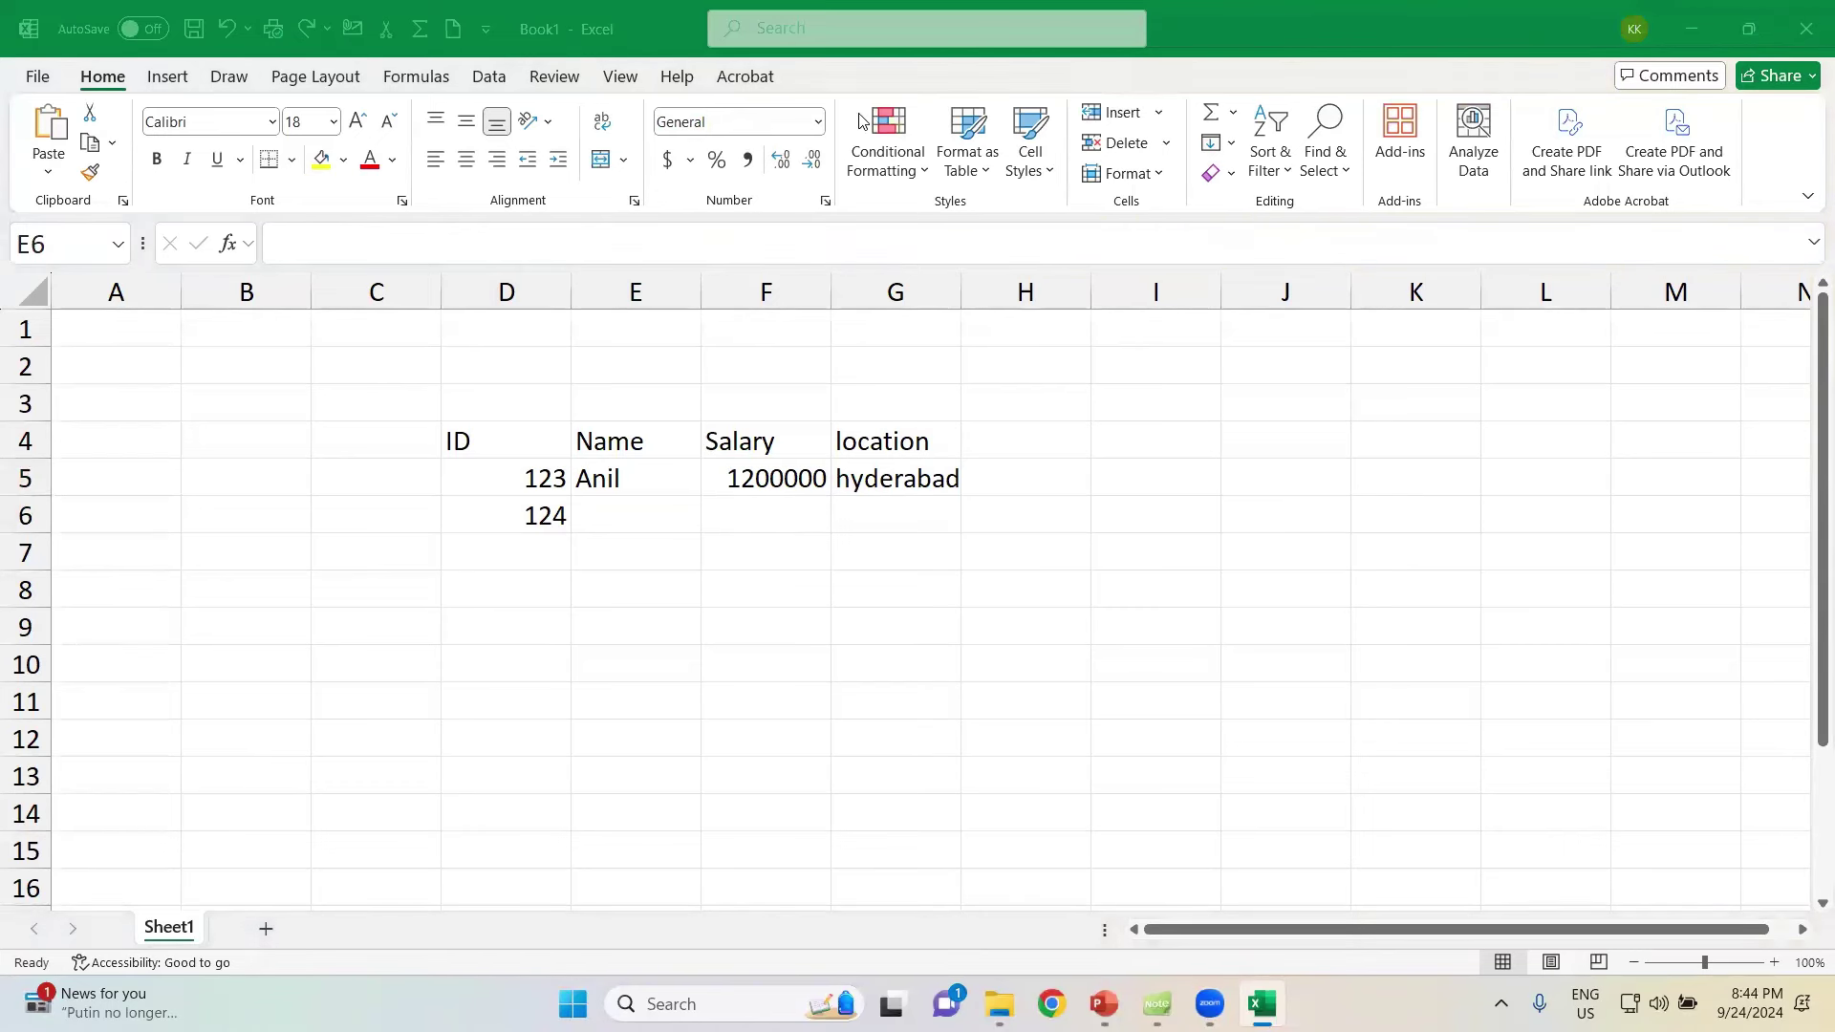
left_click(667, 519)
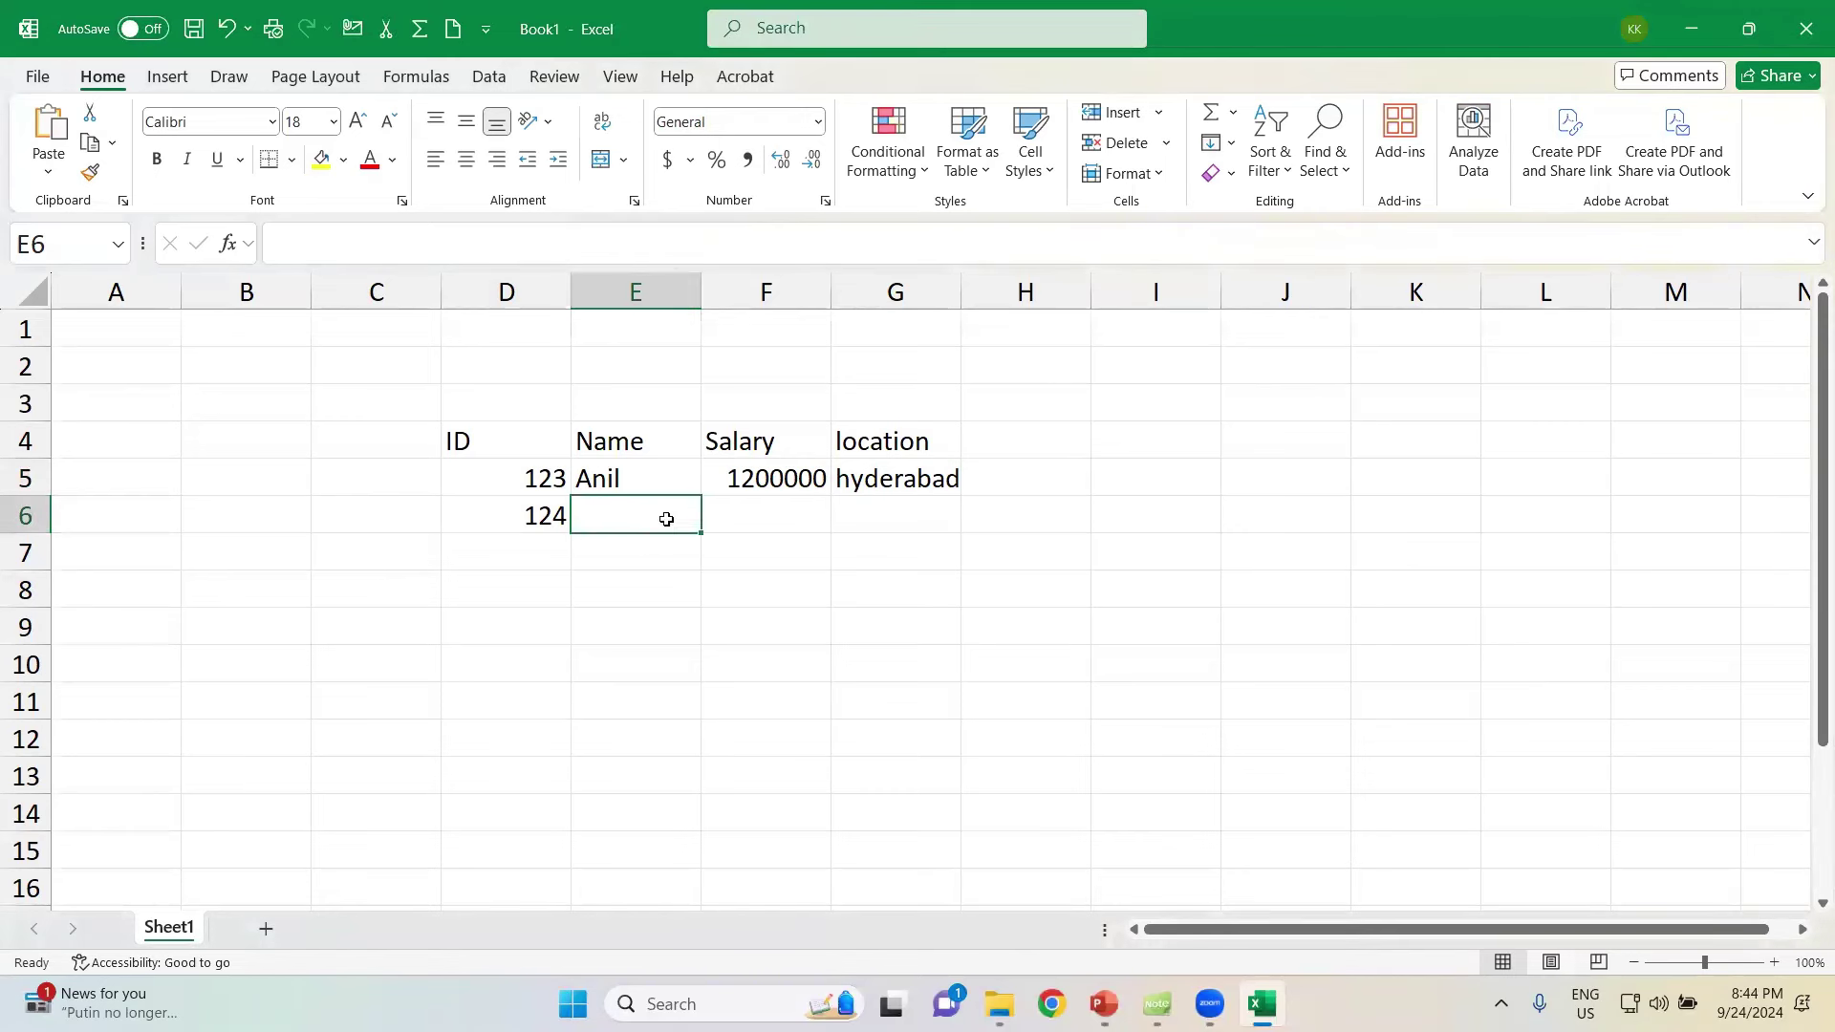
type("hima vers")
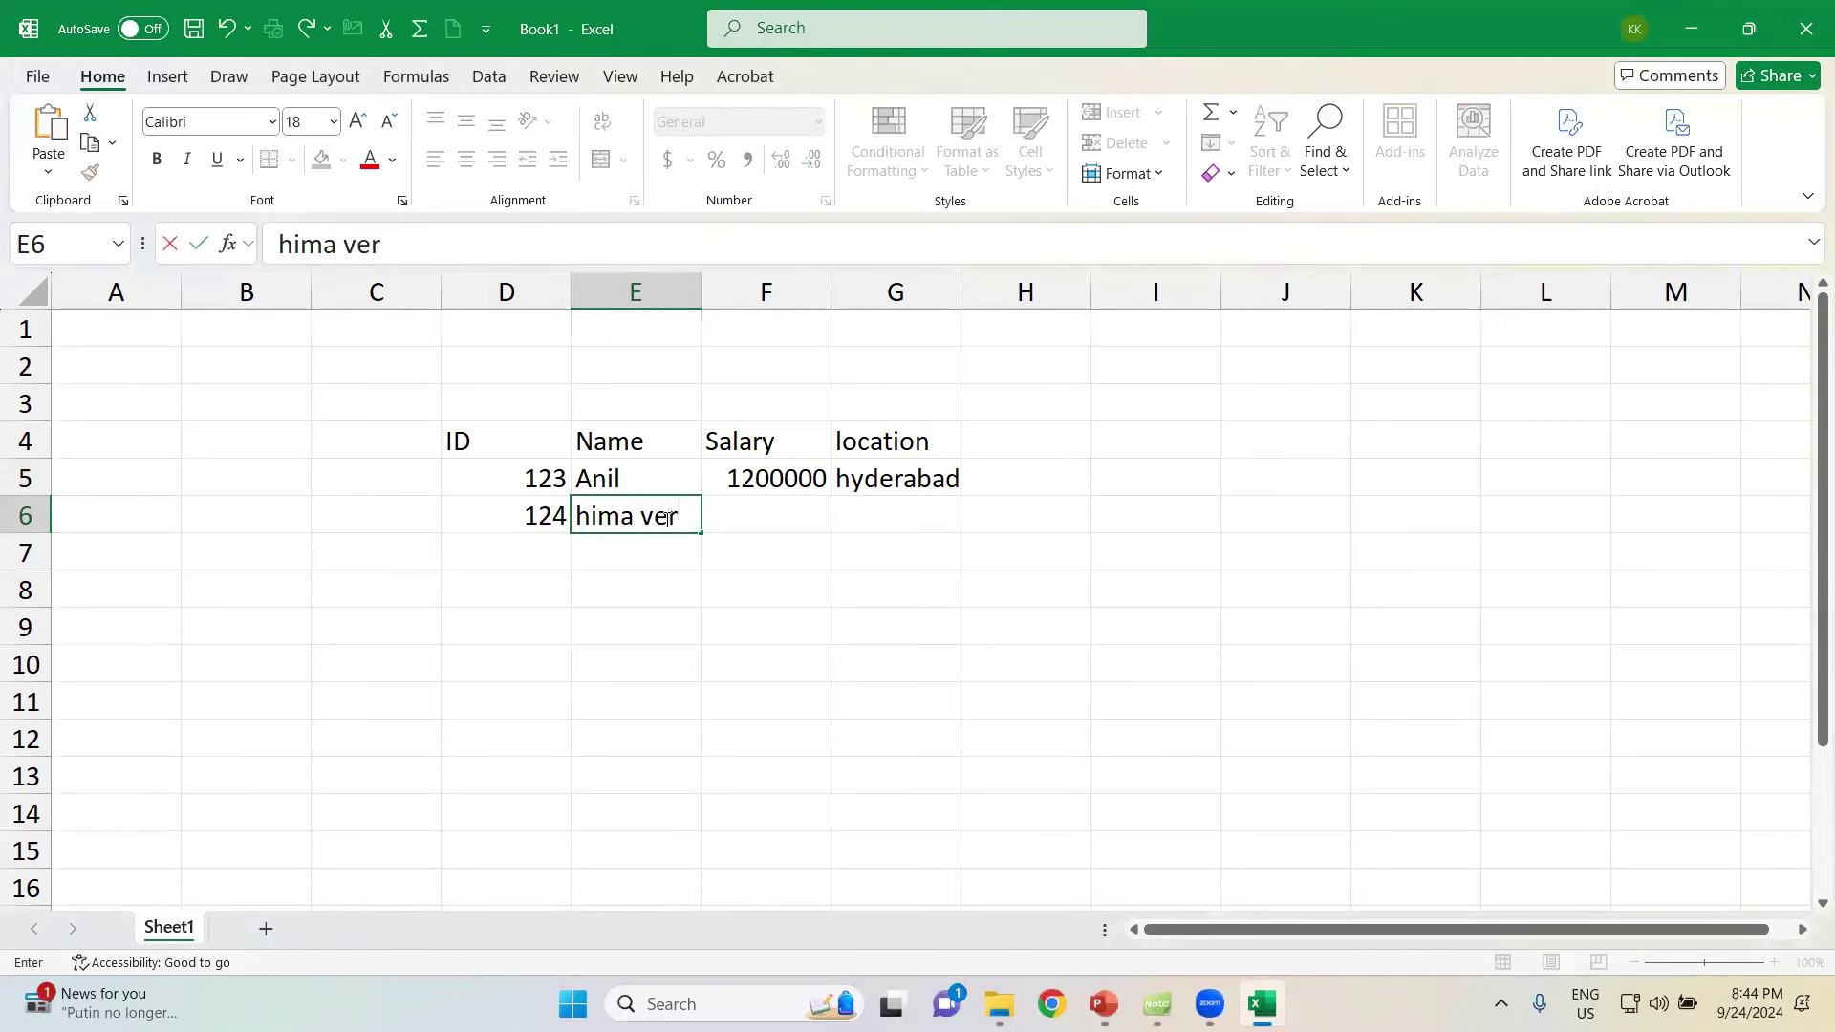
key("BackSpace")
key("BackSpace")
key("BackSpace")
key("BackSpace")
key("BackSpace")
key("Tab")
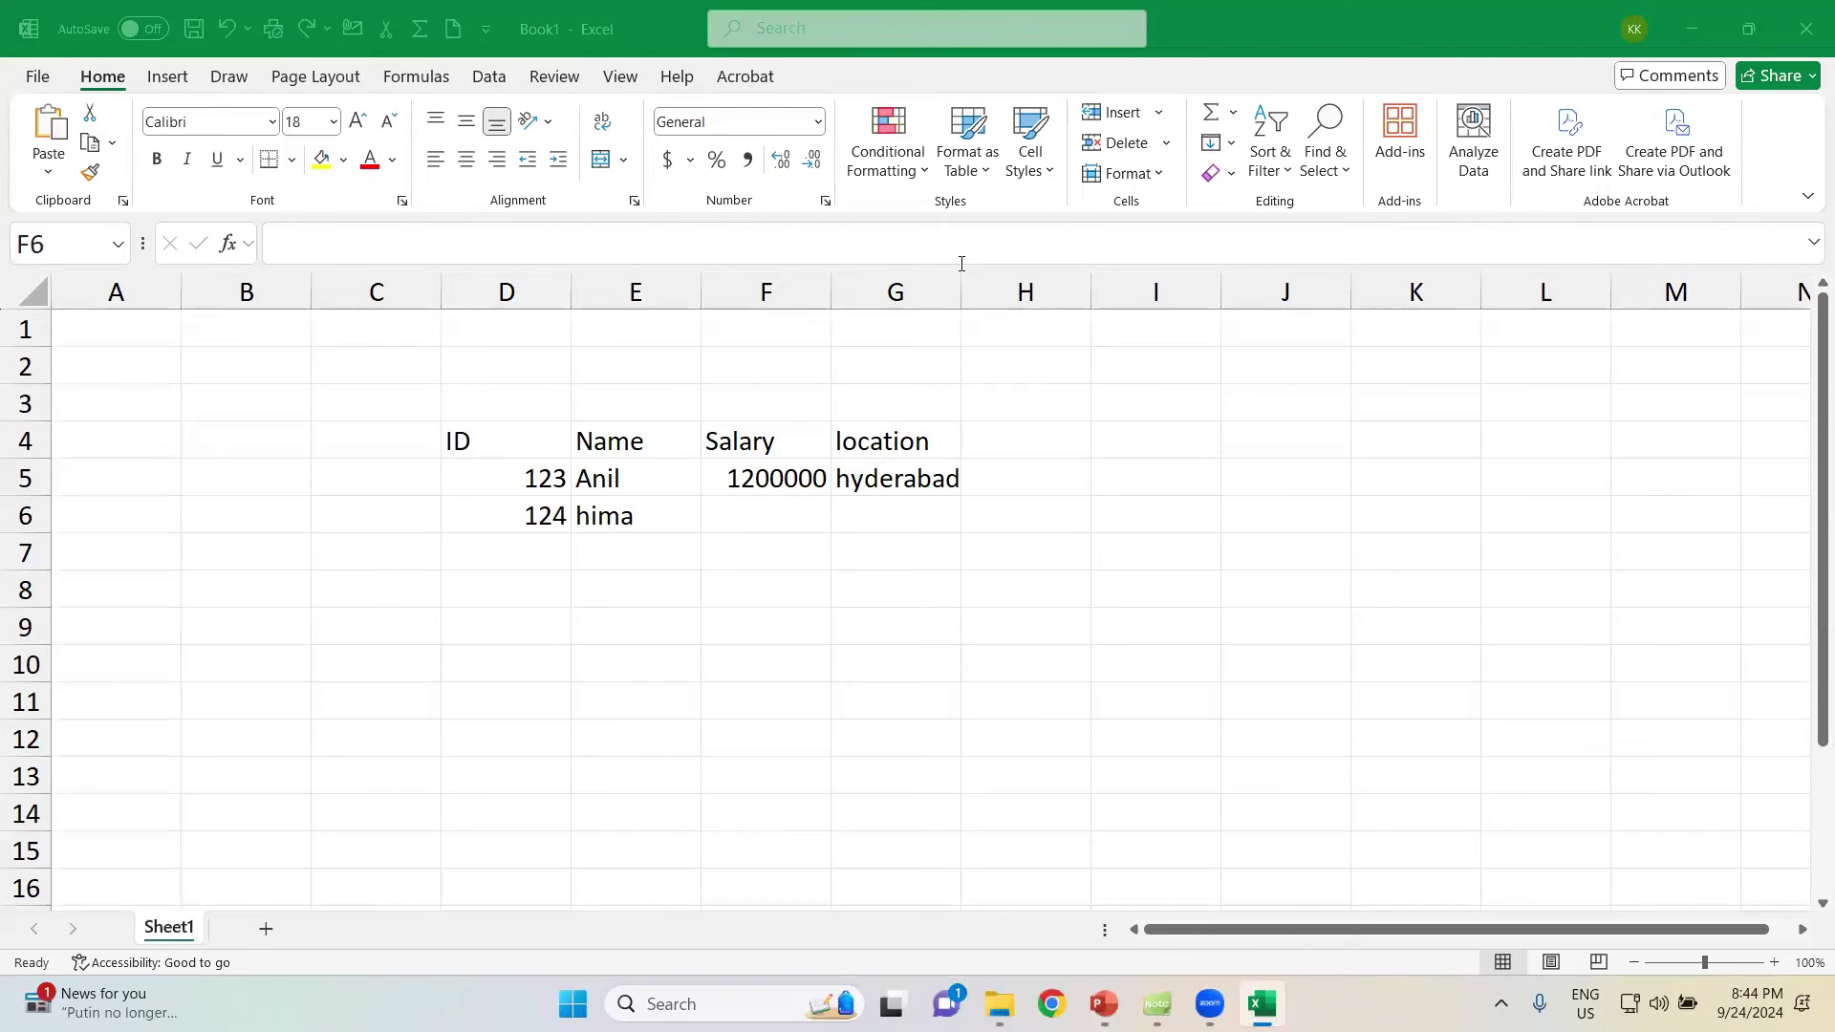
- Complete the second record with the salary 50000000 in F6 and the location Ap in G6
left_click(746, 523)
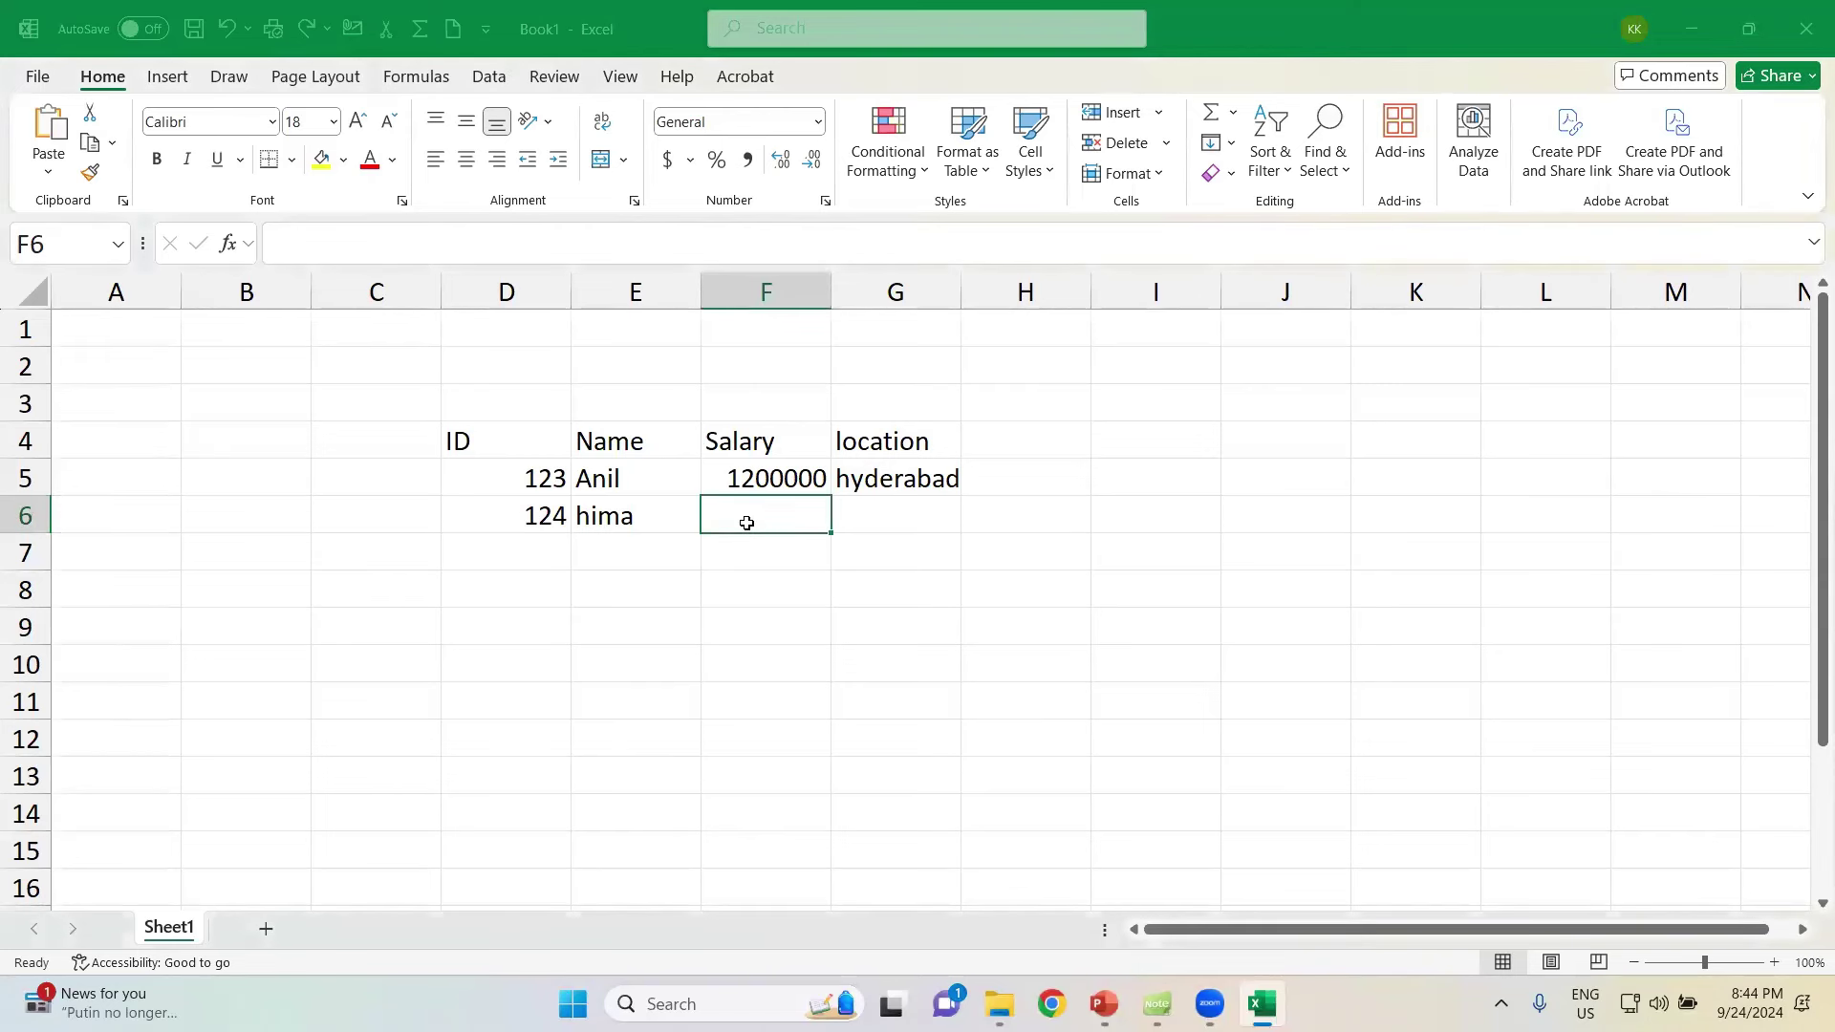
key("Right")
left_click(747, 523)
type("500")
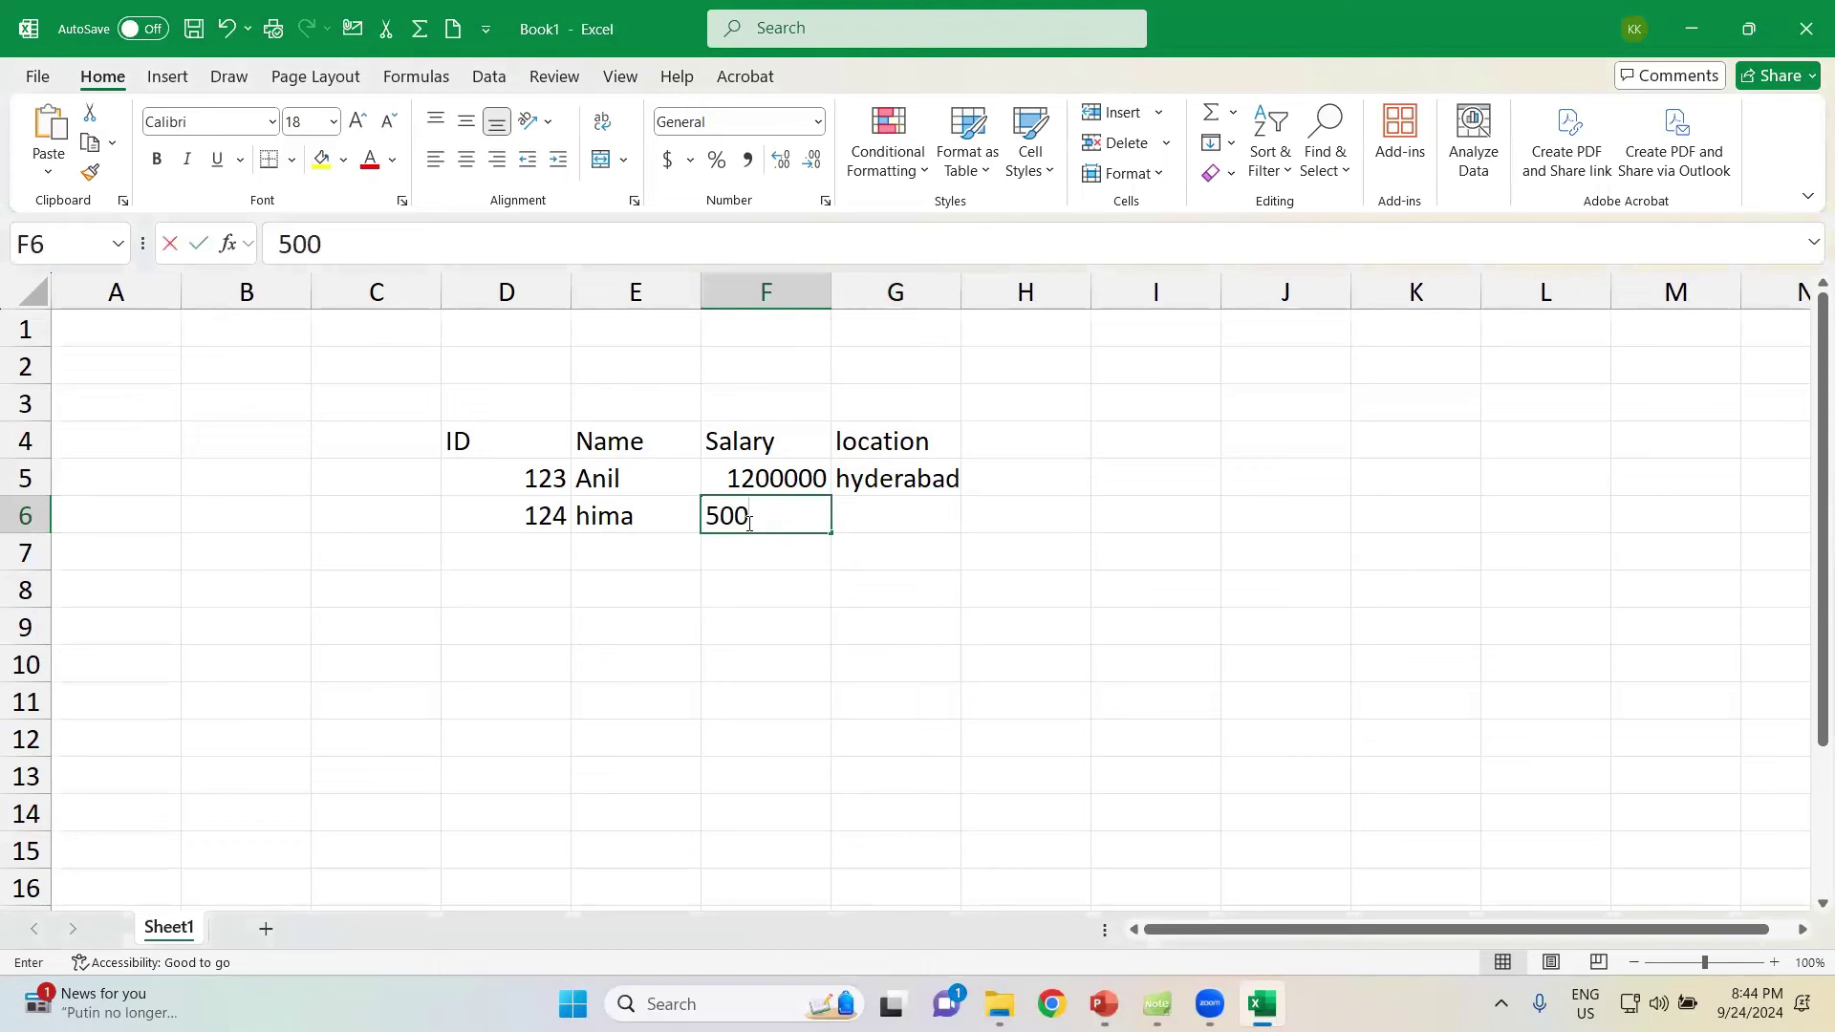
type("0000")
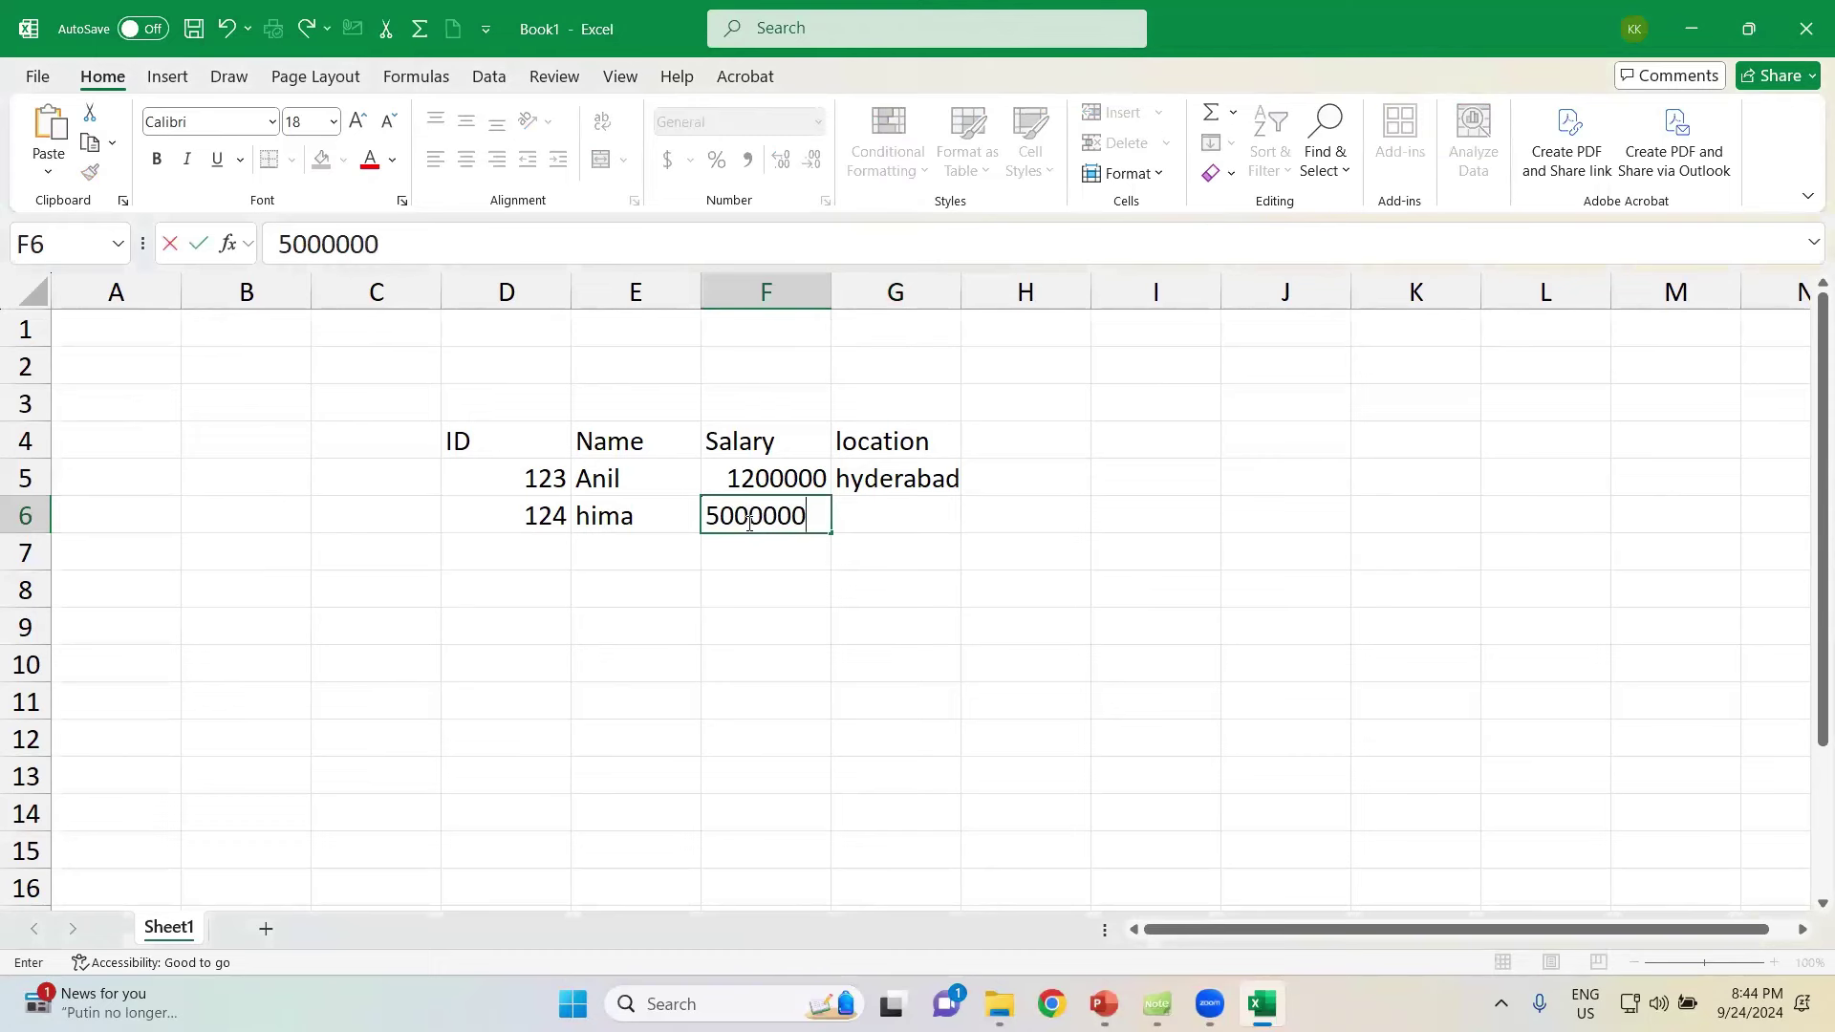
key("Tab")
double_click(746, 523)
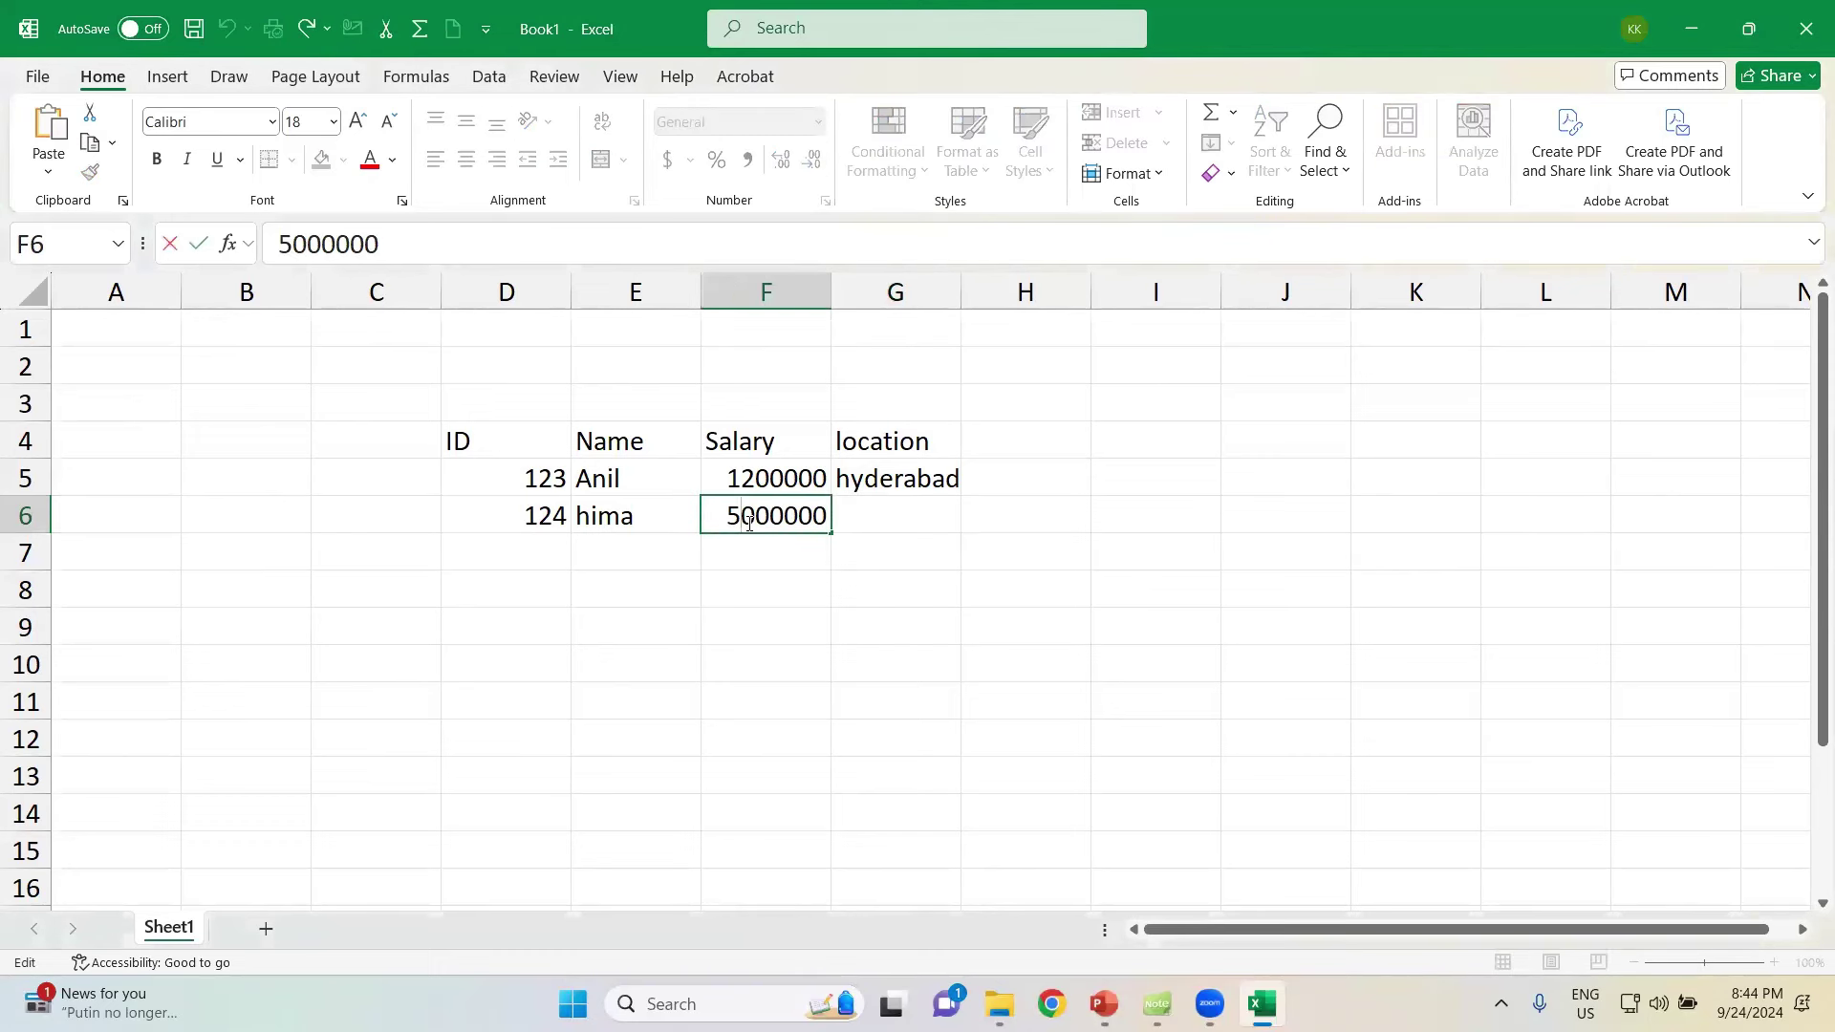
type("0")
key("Tab")
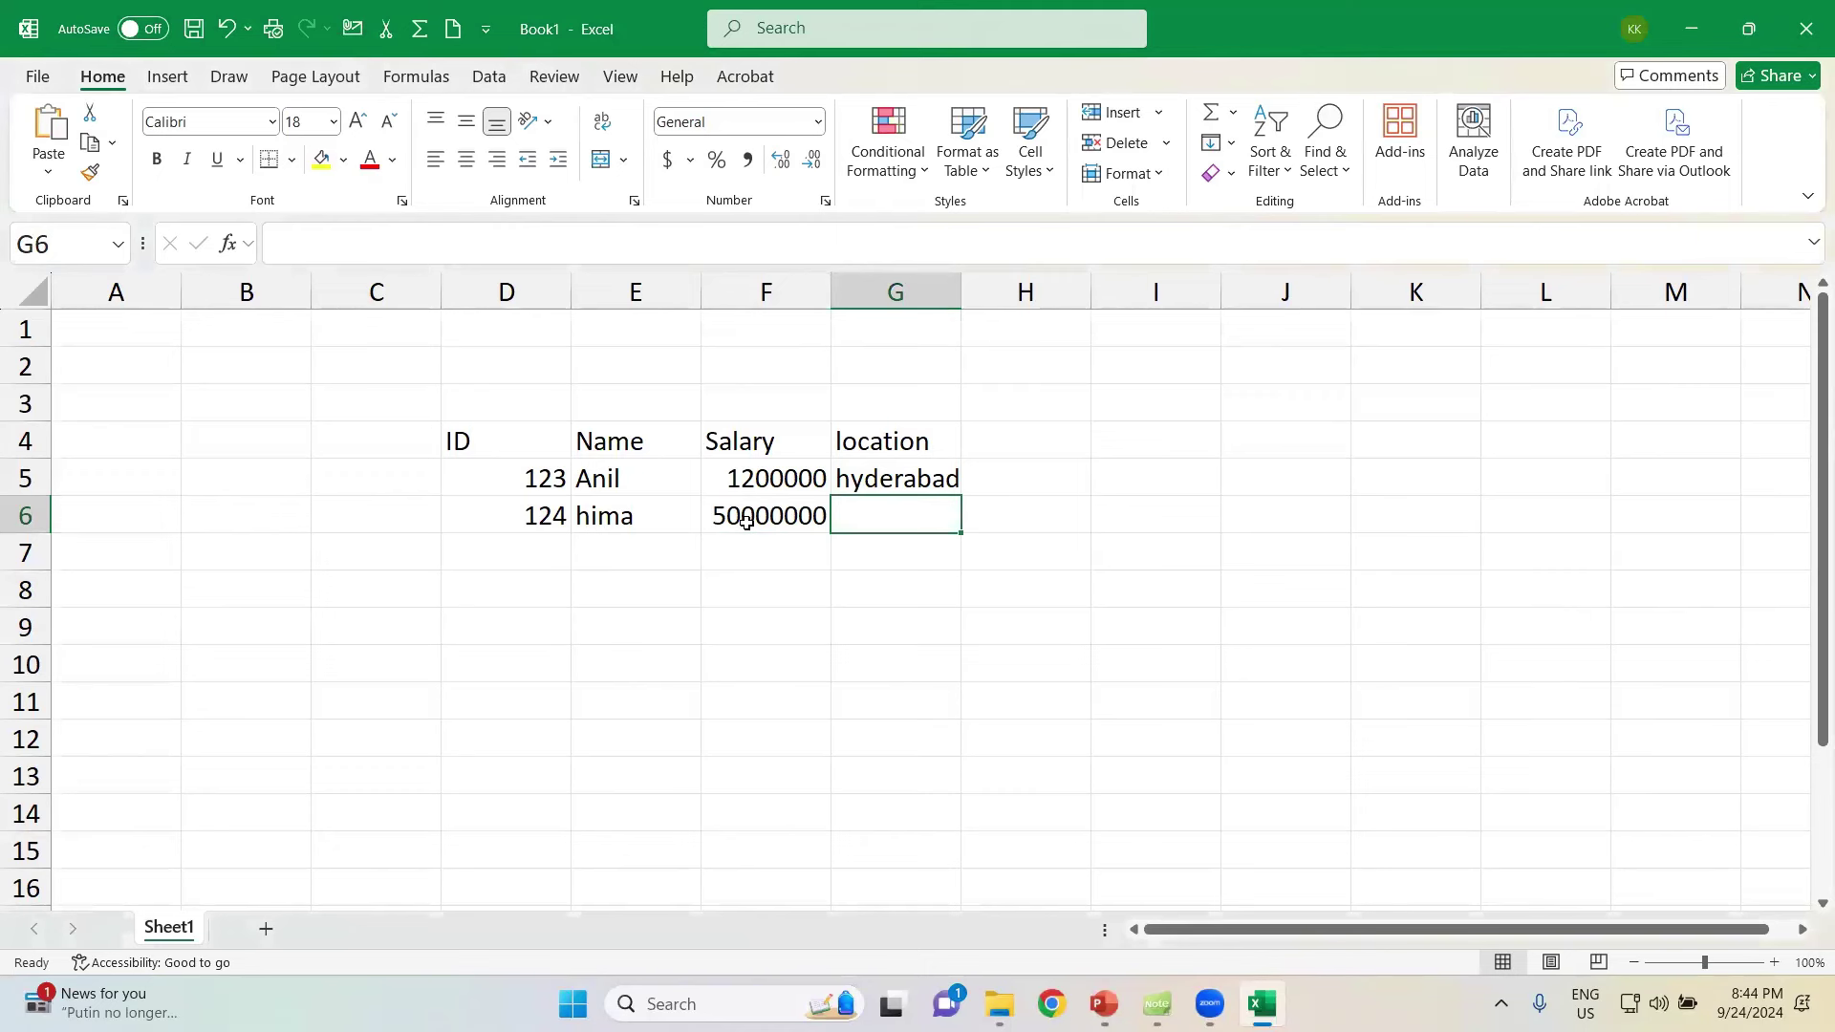
type("A")
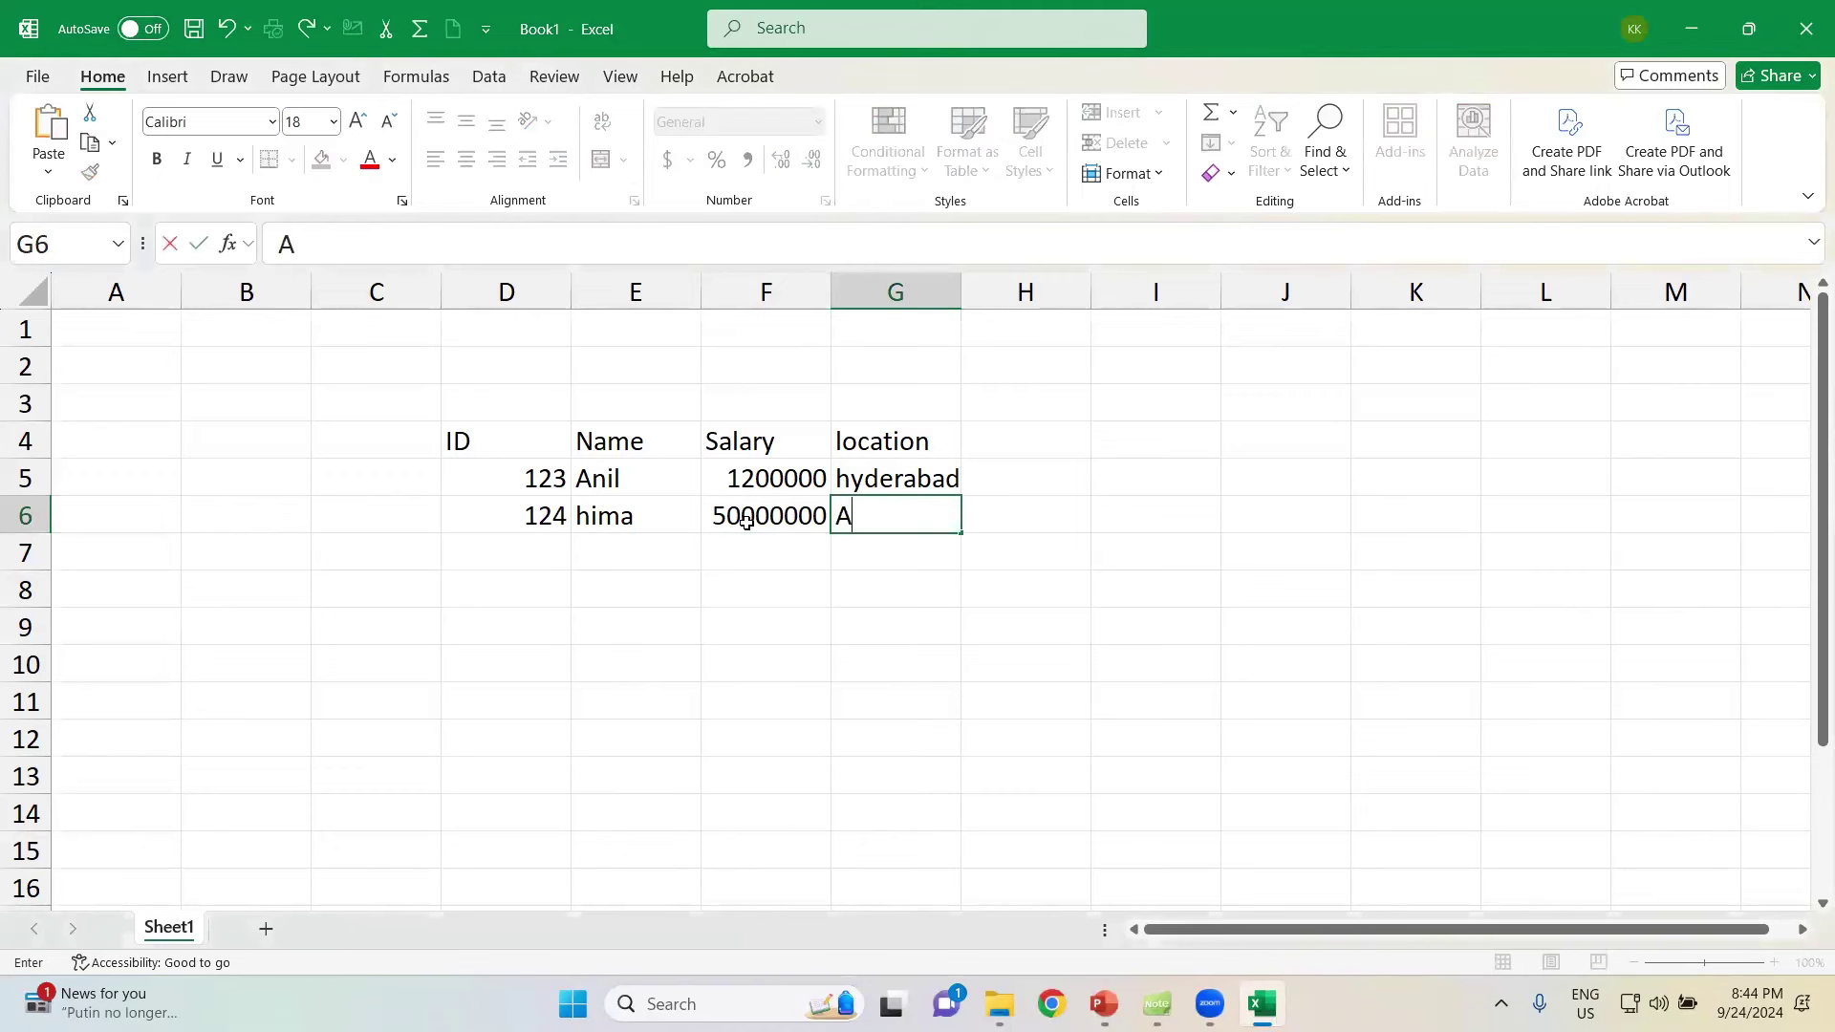
type("p")
key("Return")
- Start the third record in row 7 with its ID number in D7 and the person's first name in E7
key("Left")
key("Left")
type("125")
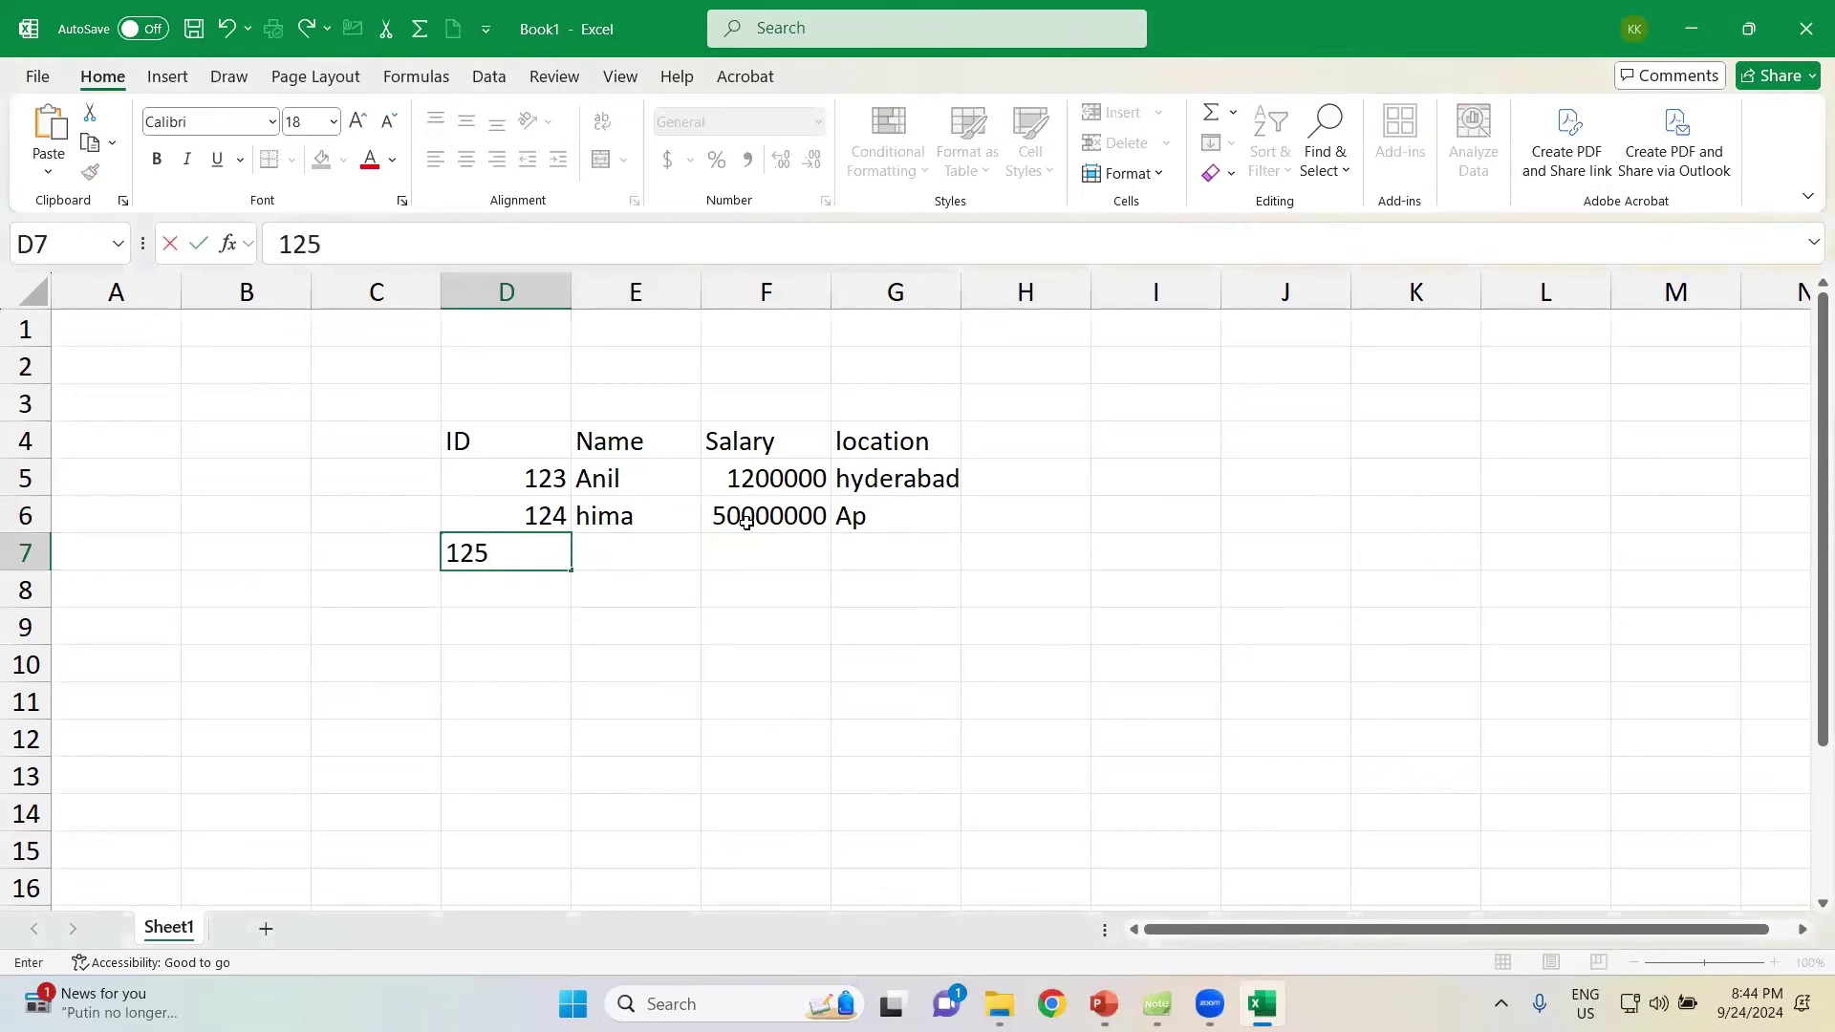
key("Tab")
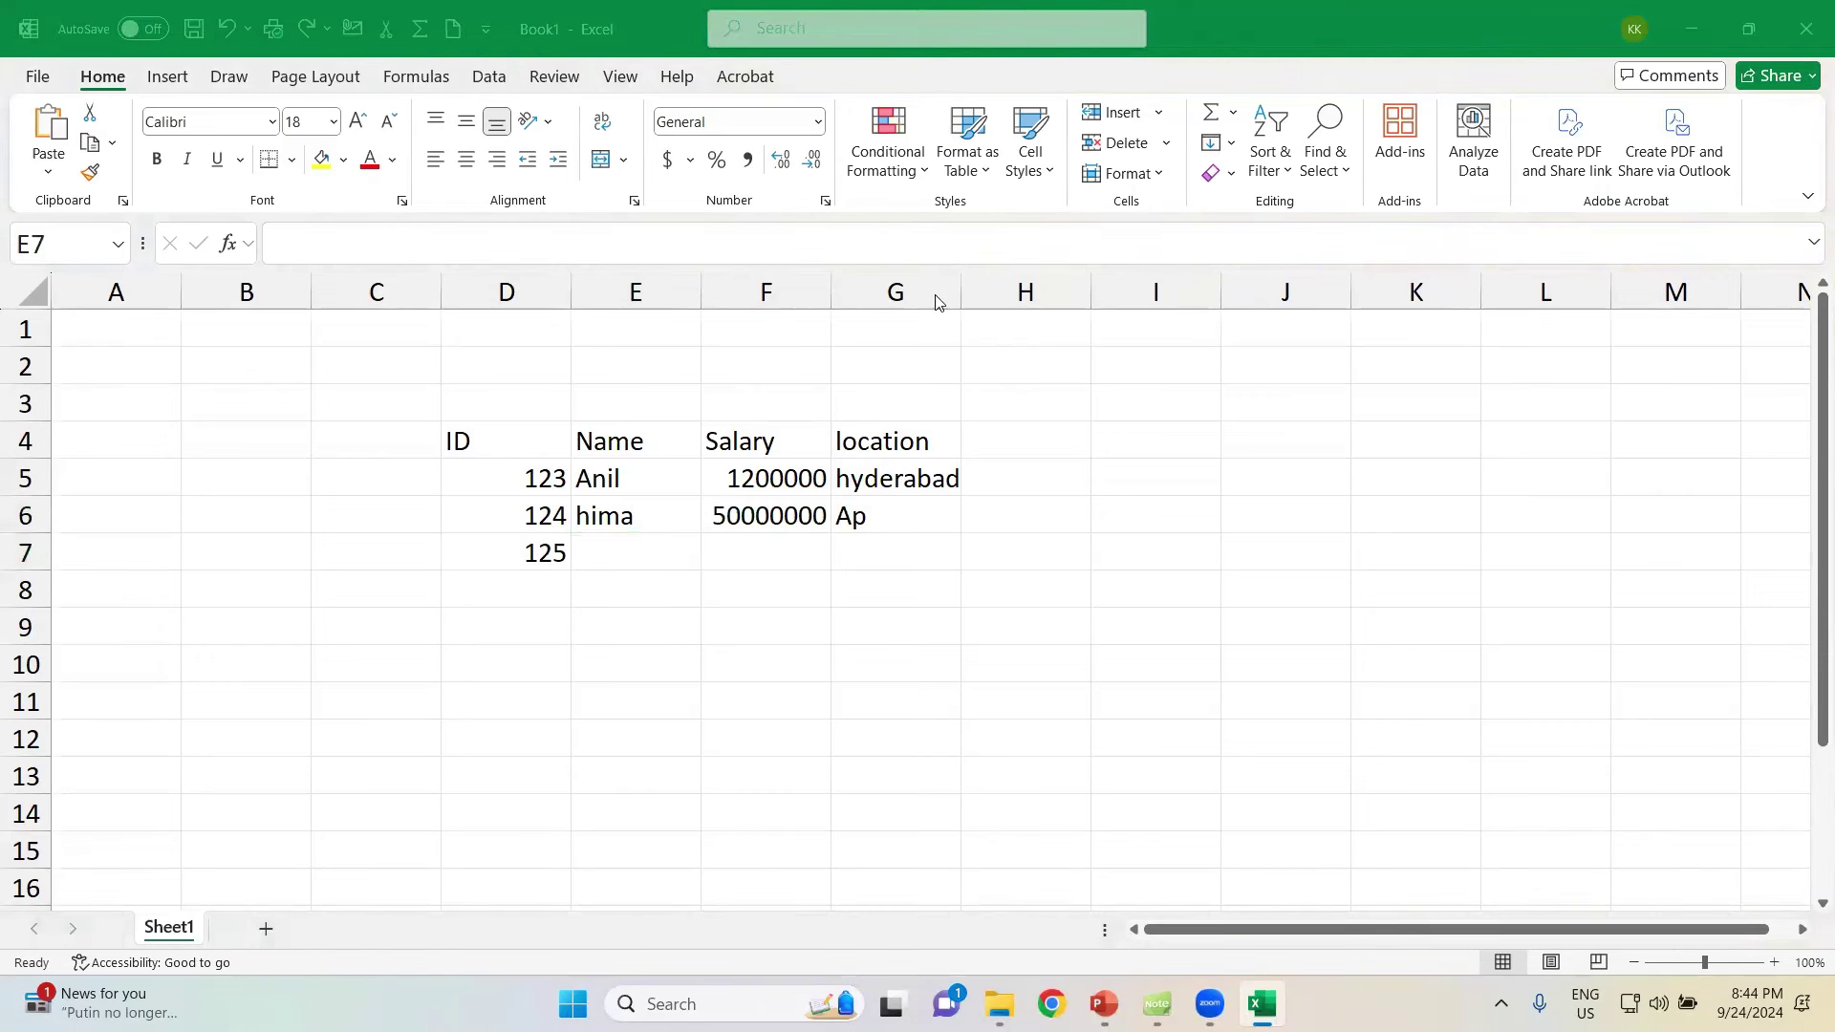
left_click(603, 540)
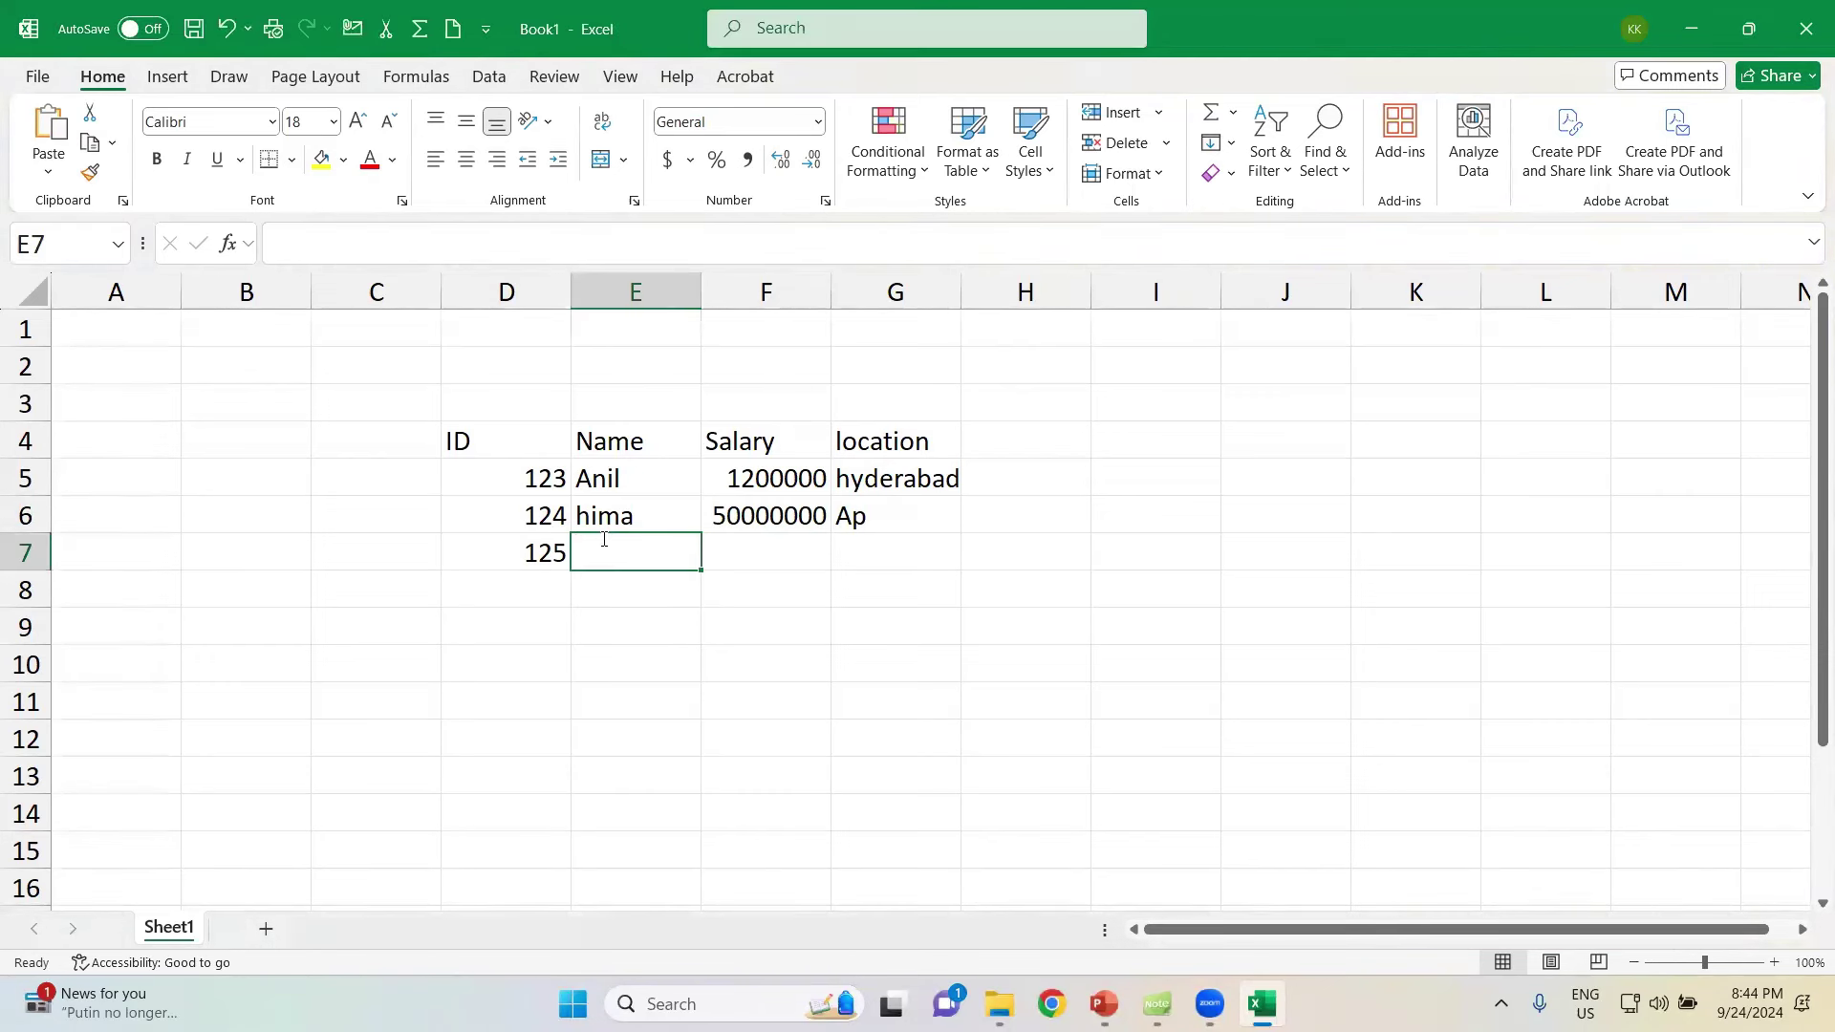
type("Ravi")
key("Tab")
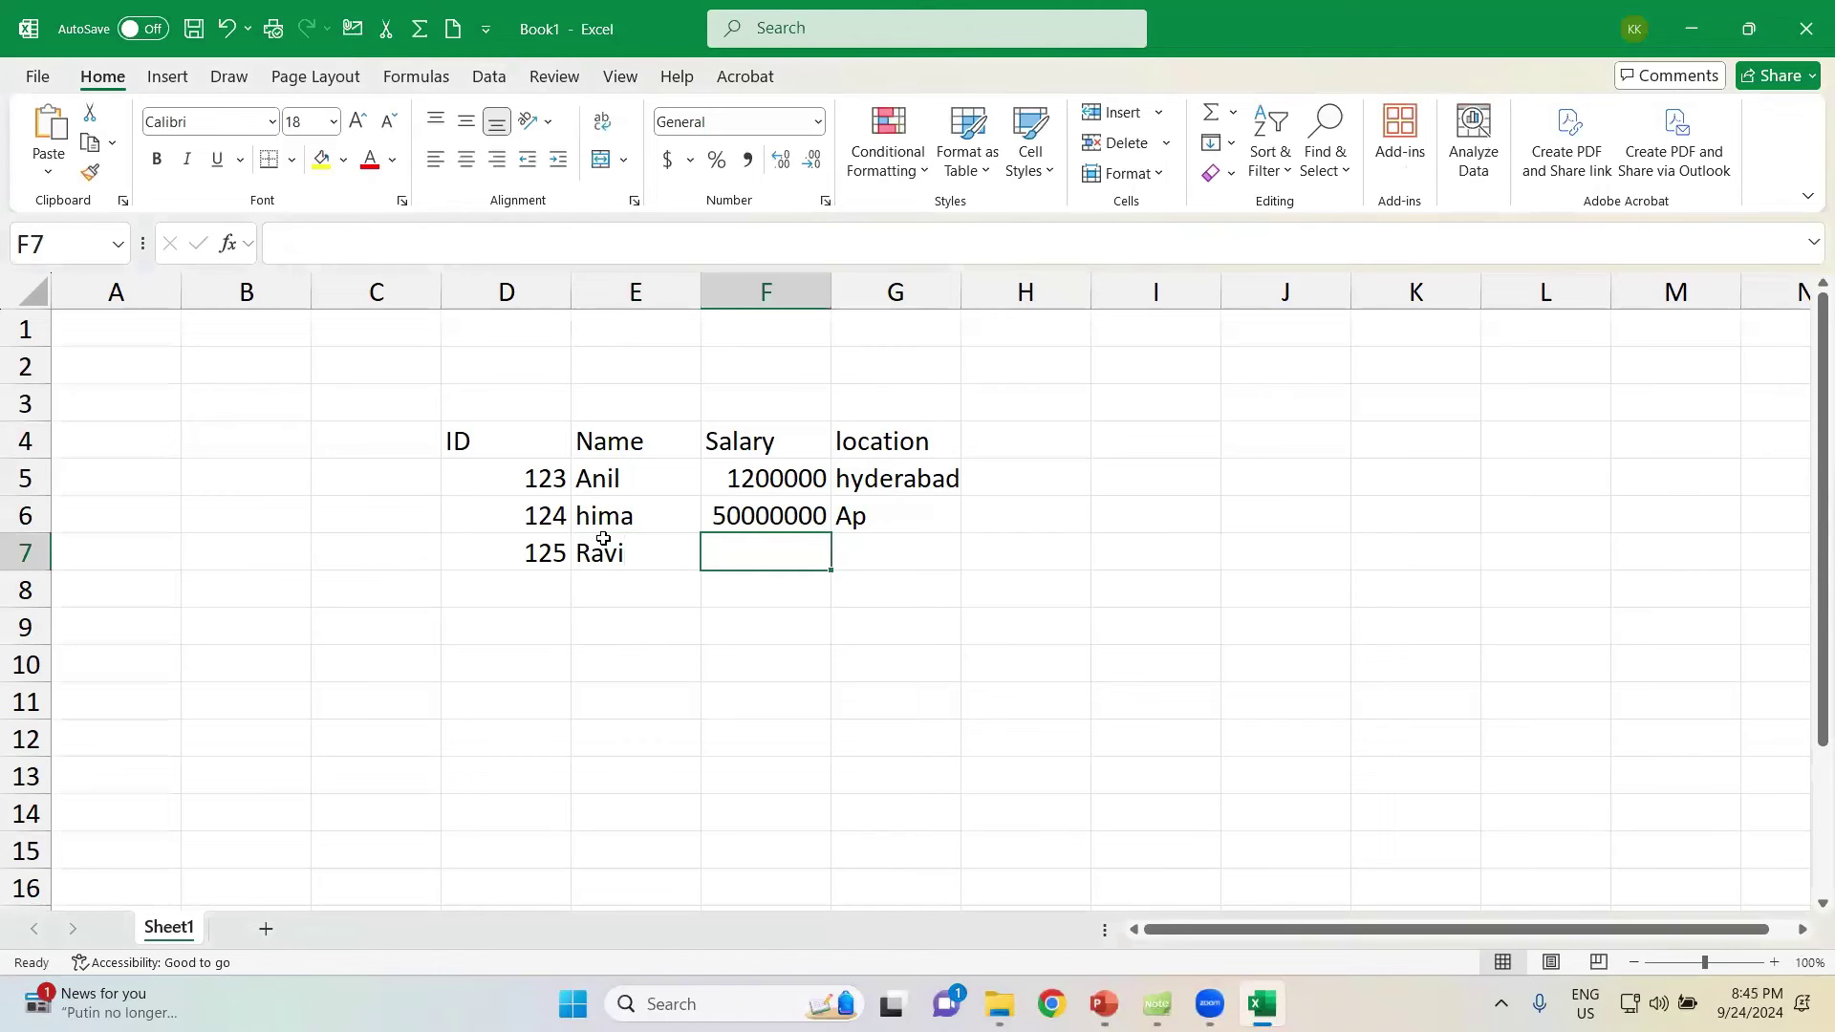
- Complete the third record with the salary 400000 in F7 and the location Bangalore in G7
type("400")
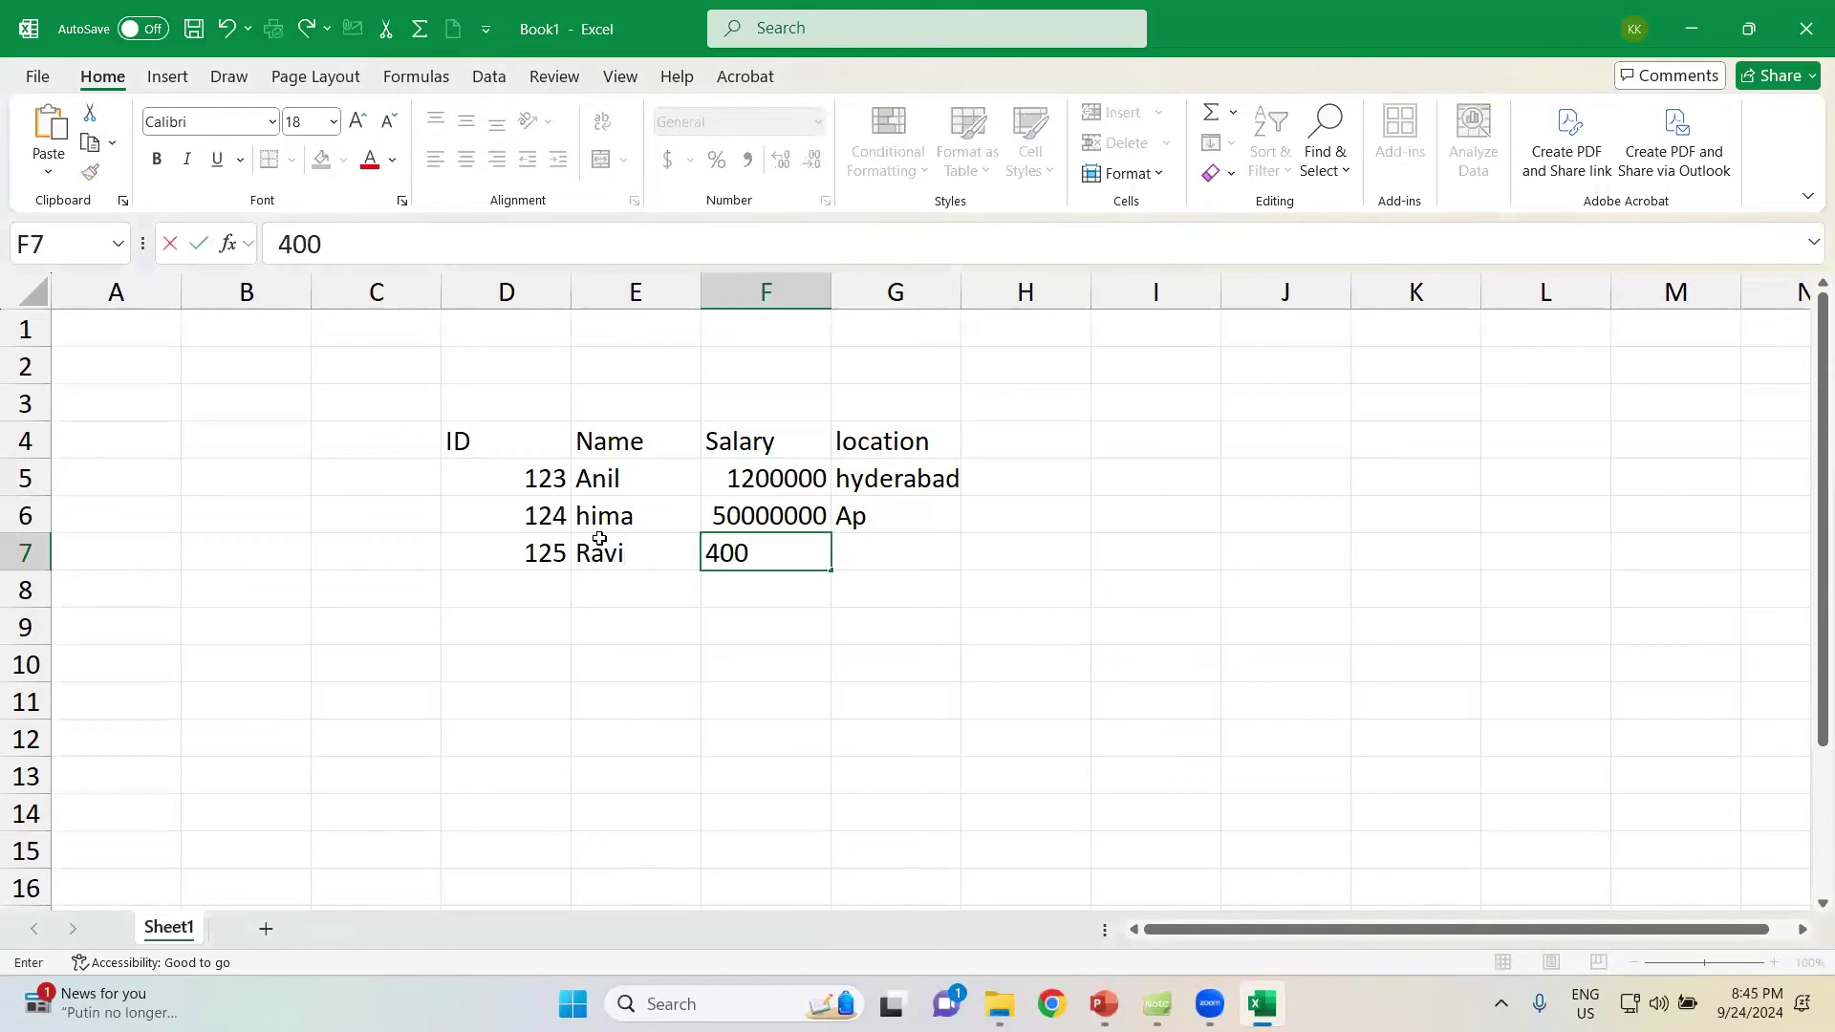
type("0000")
key("Tab")
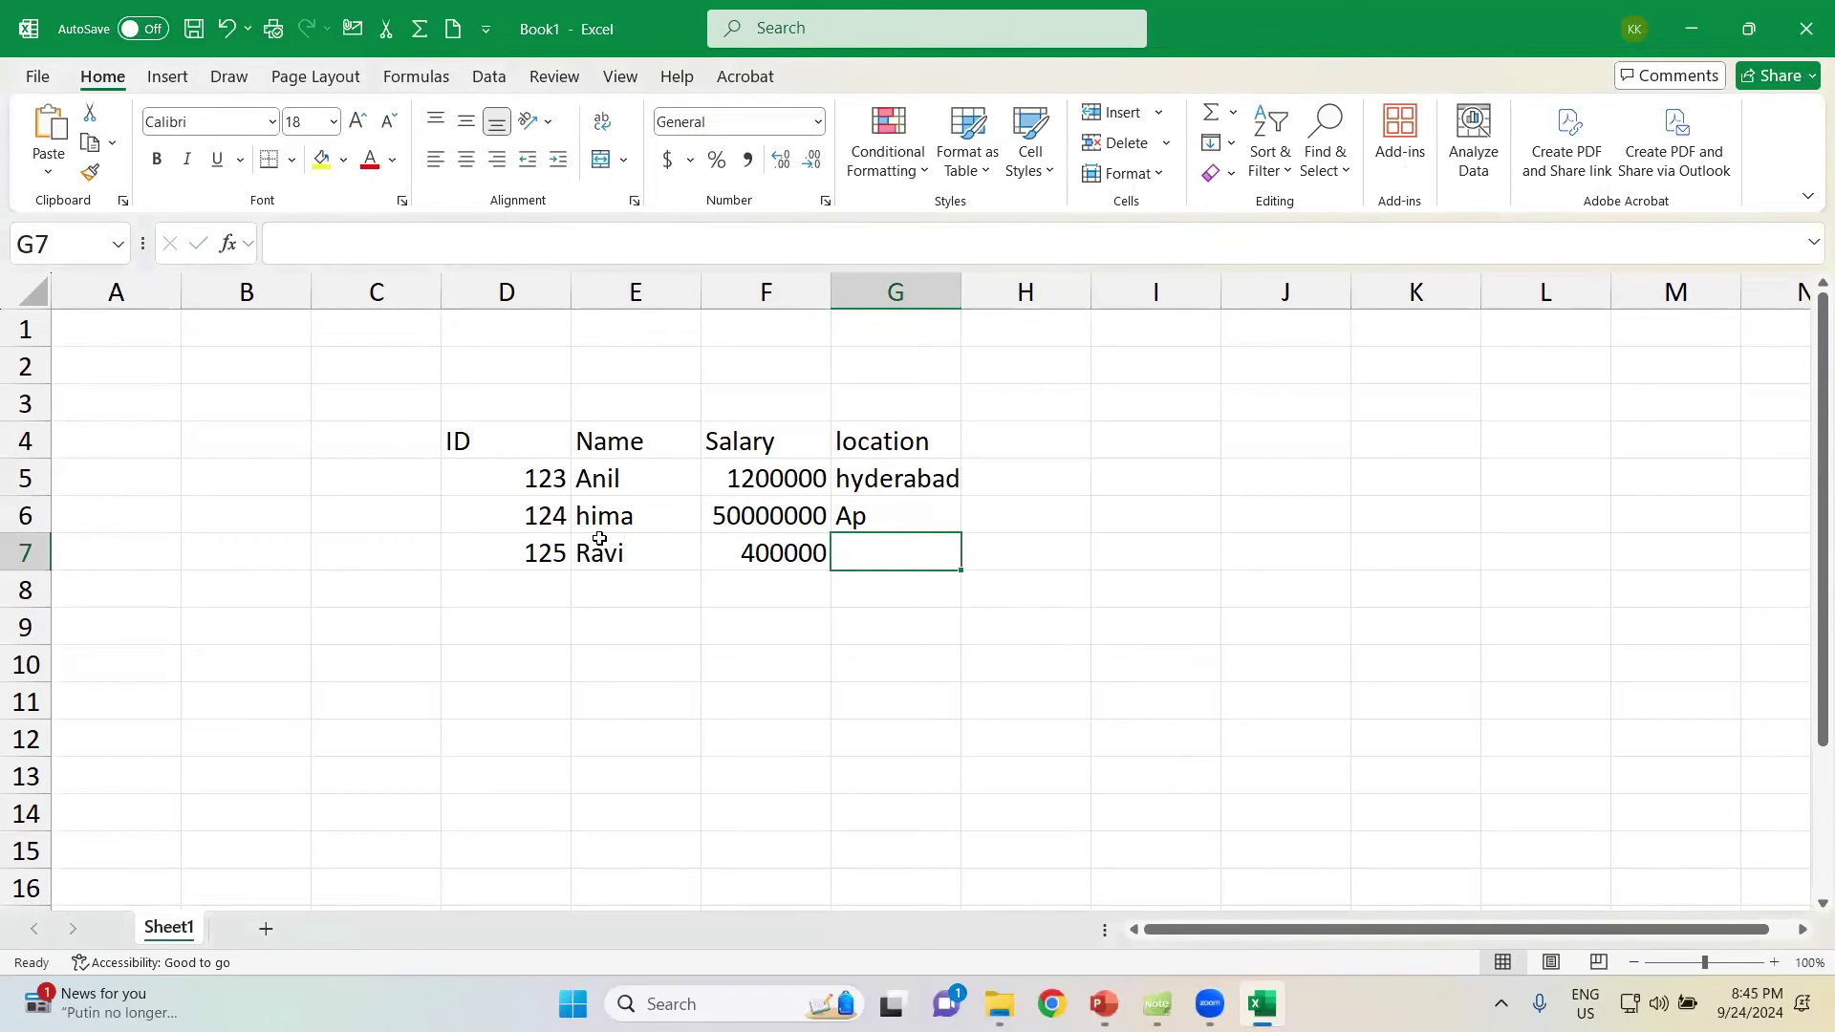
type("Bangalore")
key("Return")
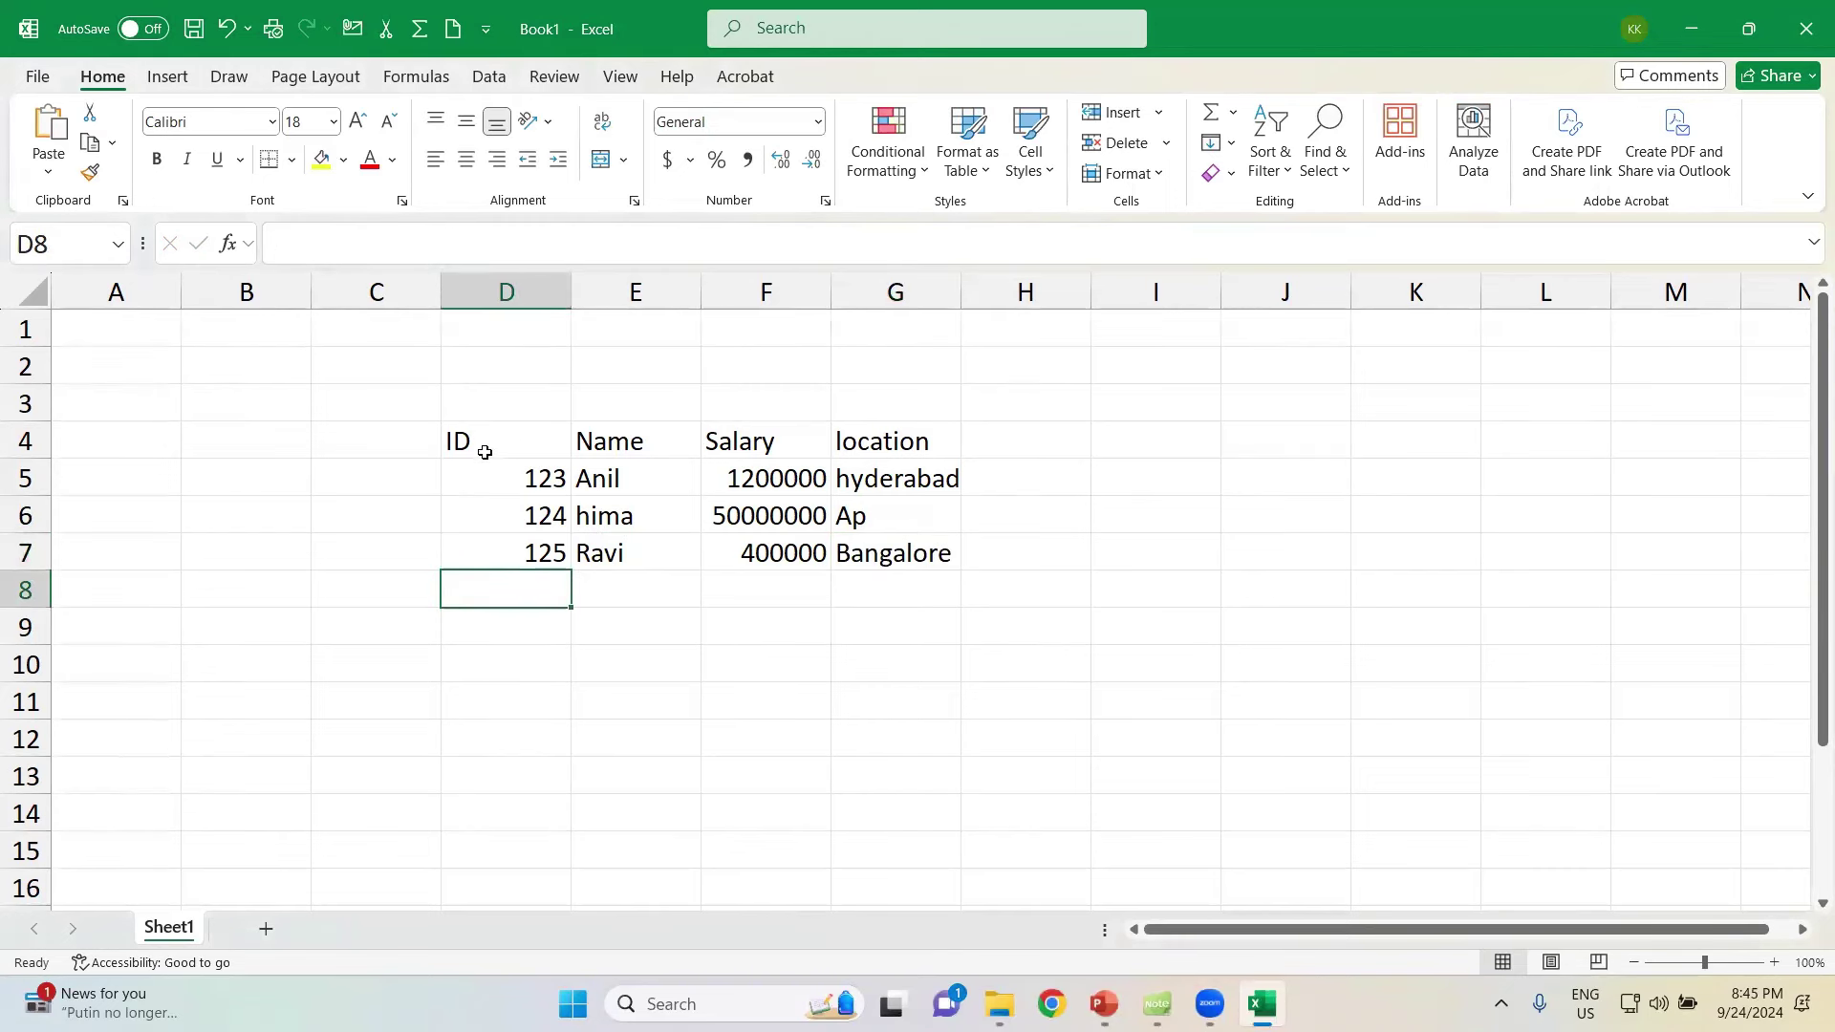
- Apply all borders to the table range D4:G7 and centre its contents horizontally and vertically
left_click_drag(485, 452, 911, 552)
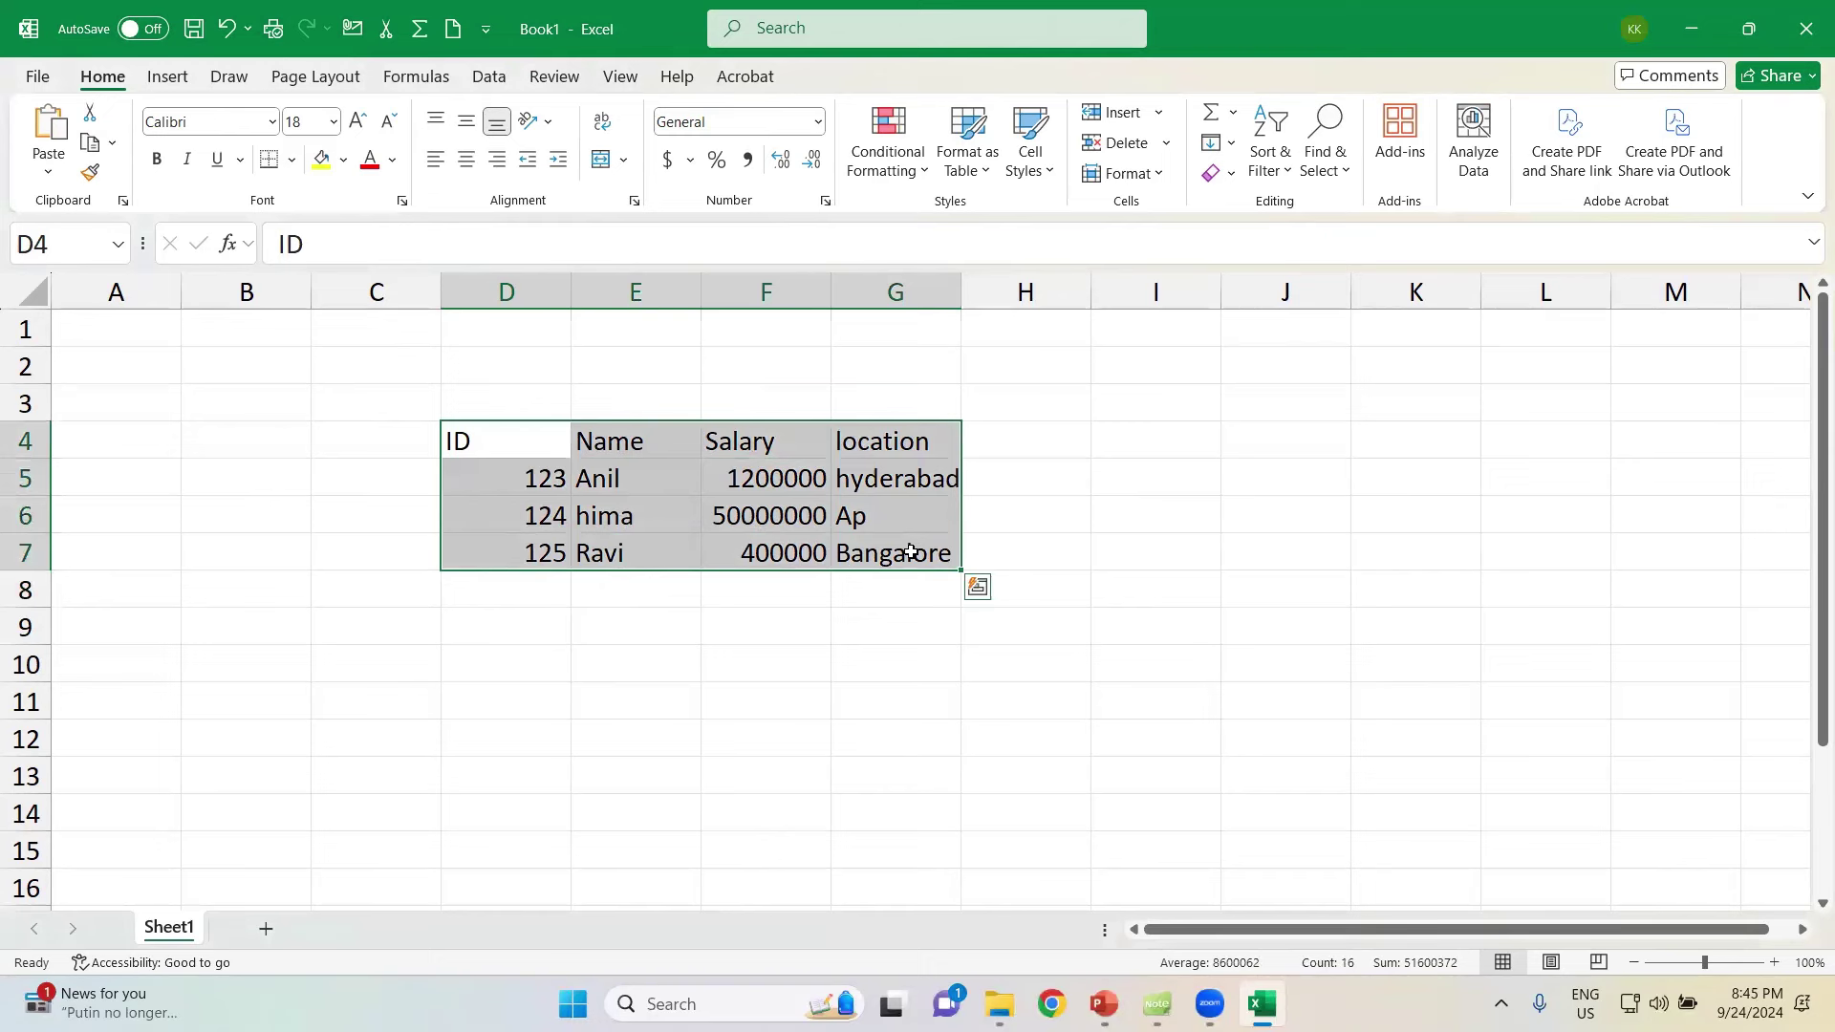
left_click(615, 164)
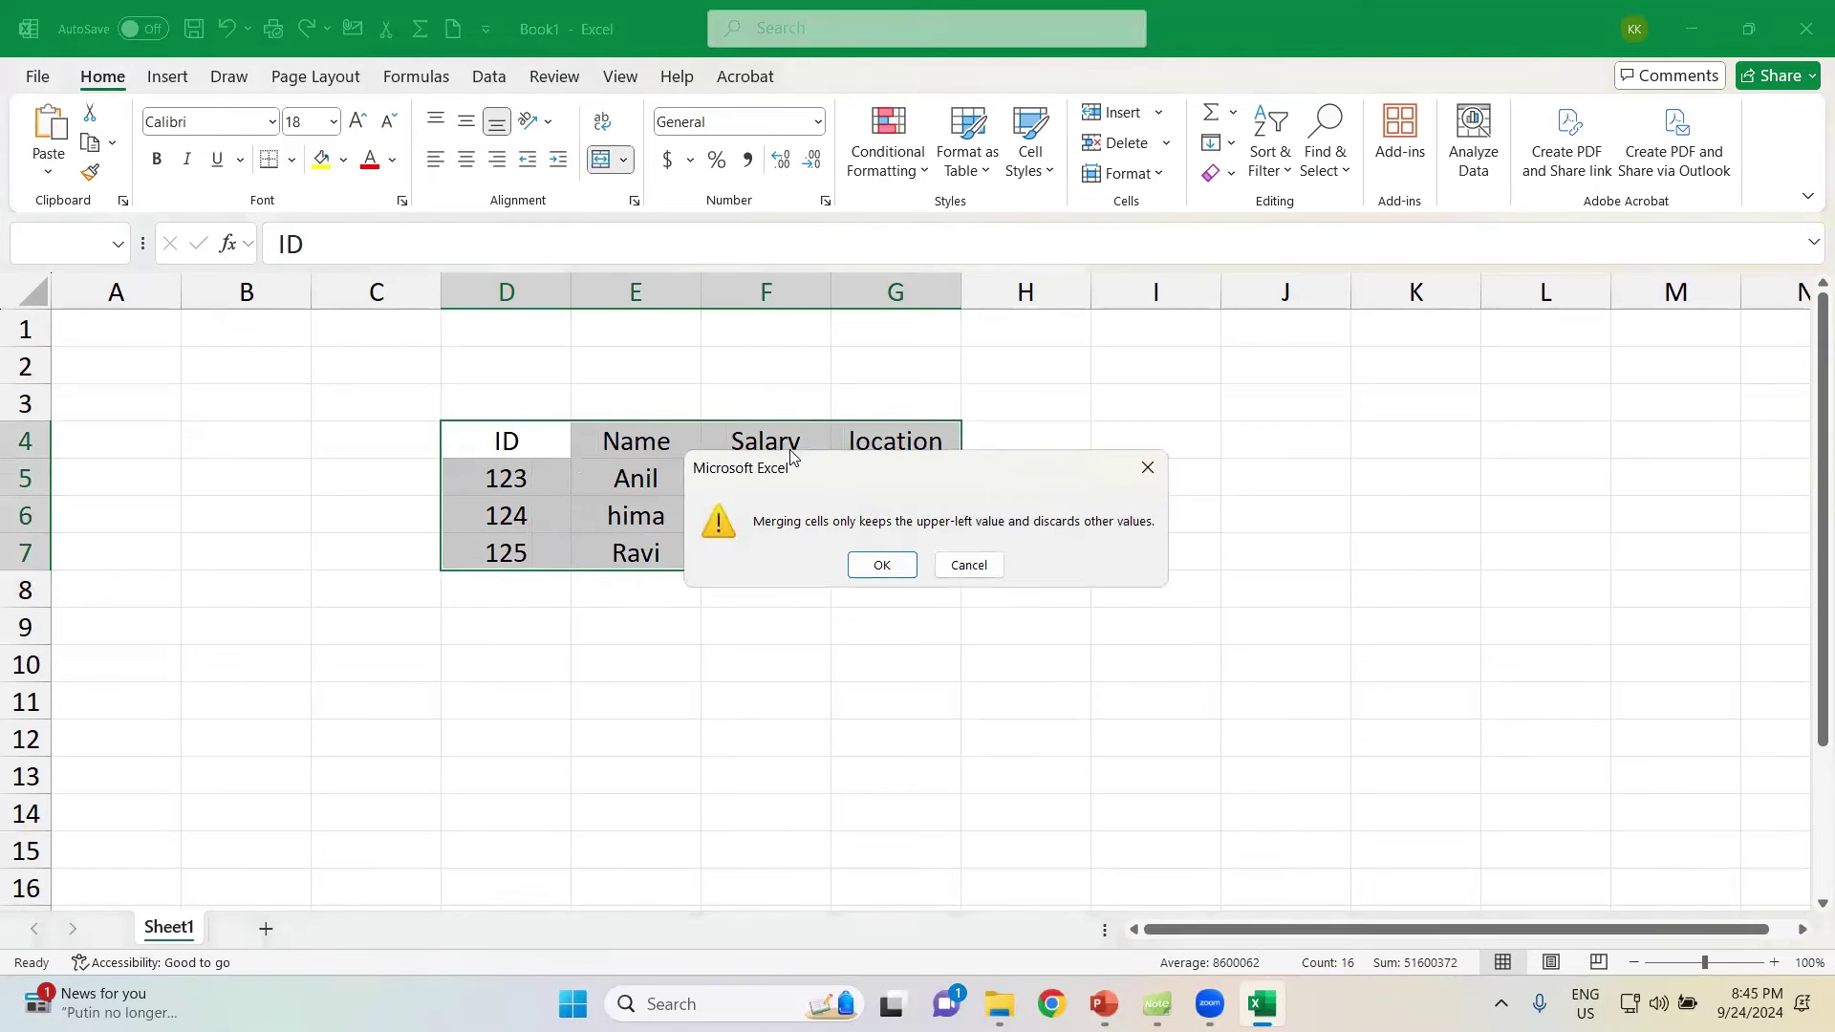
key("Escape")
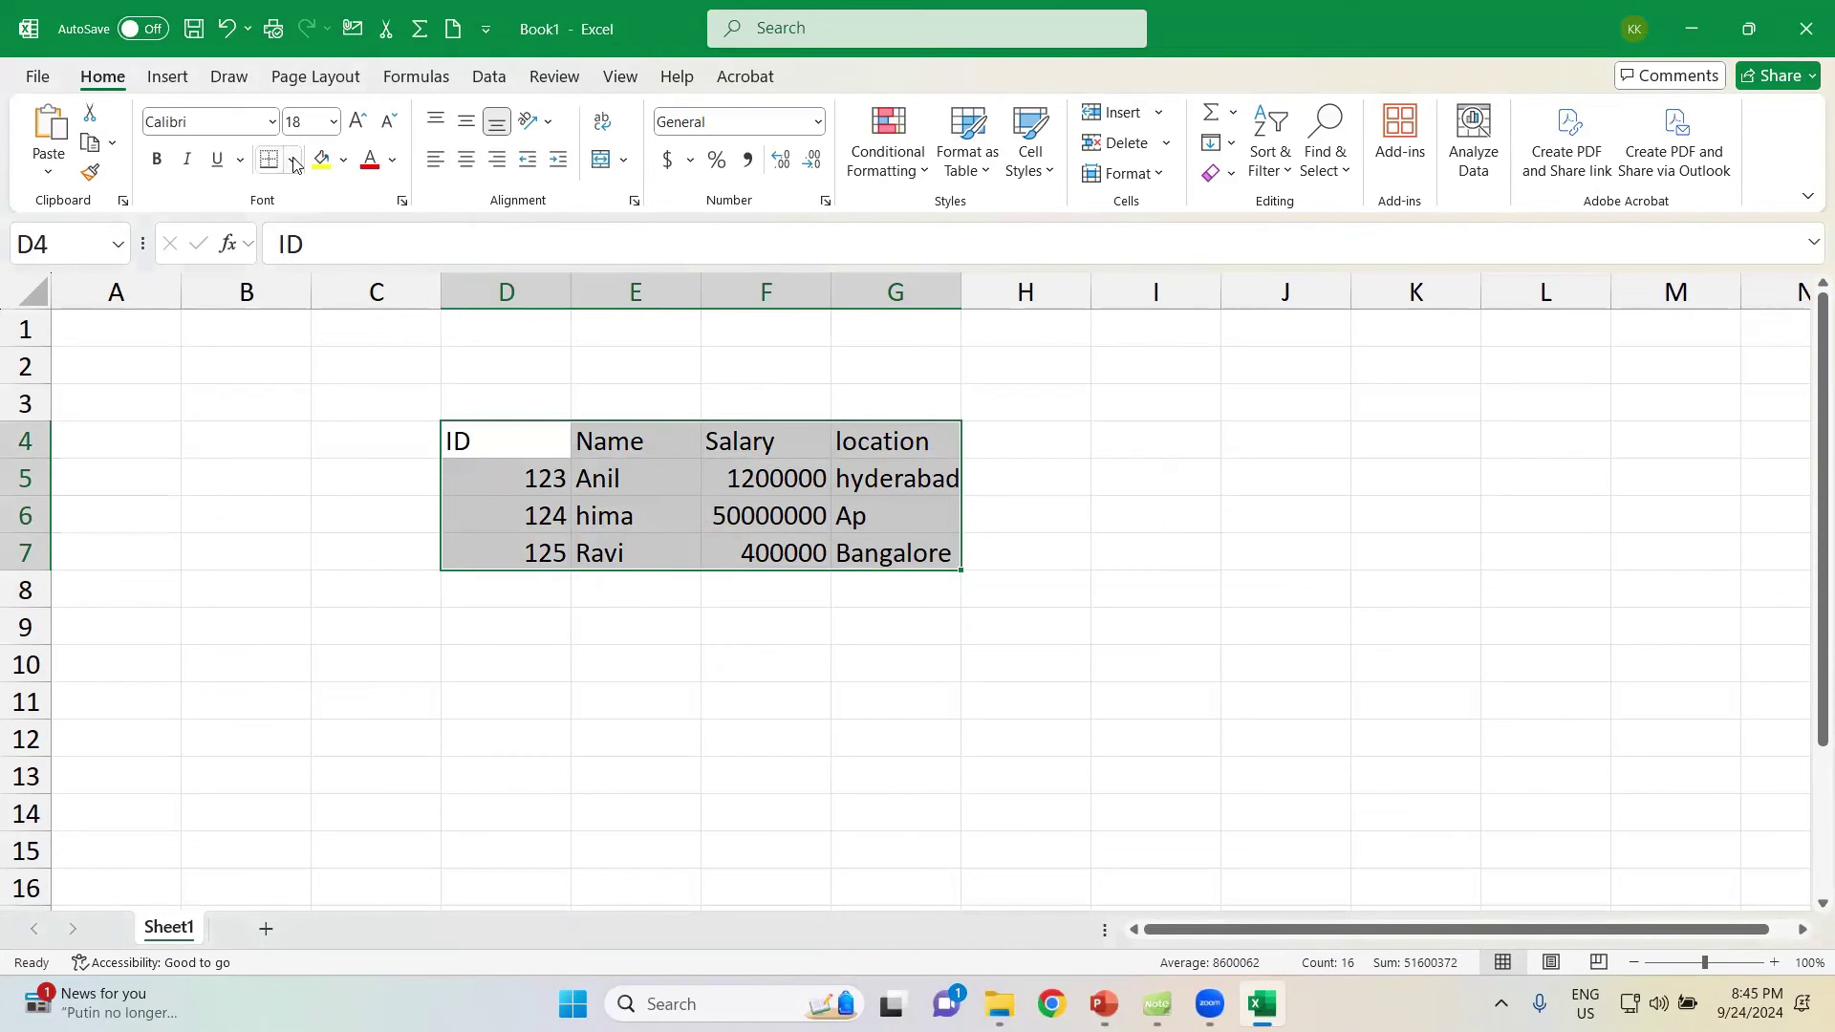
left_click(294, 161)
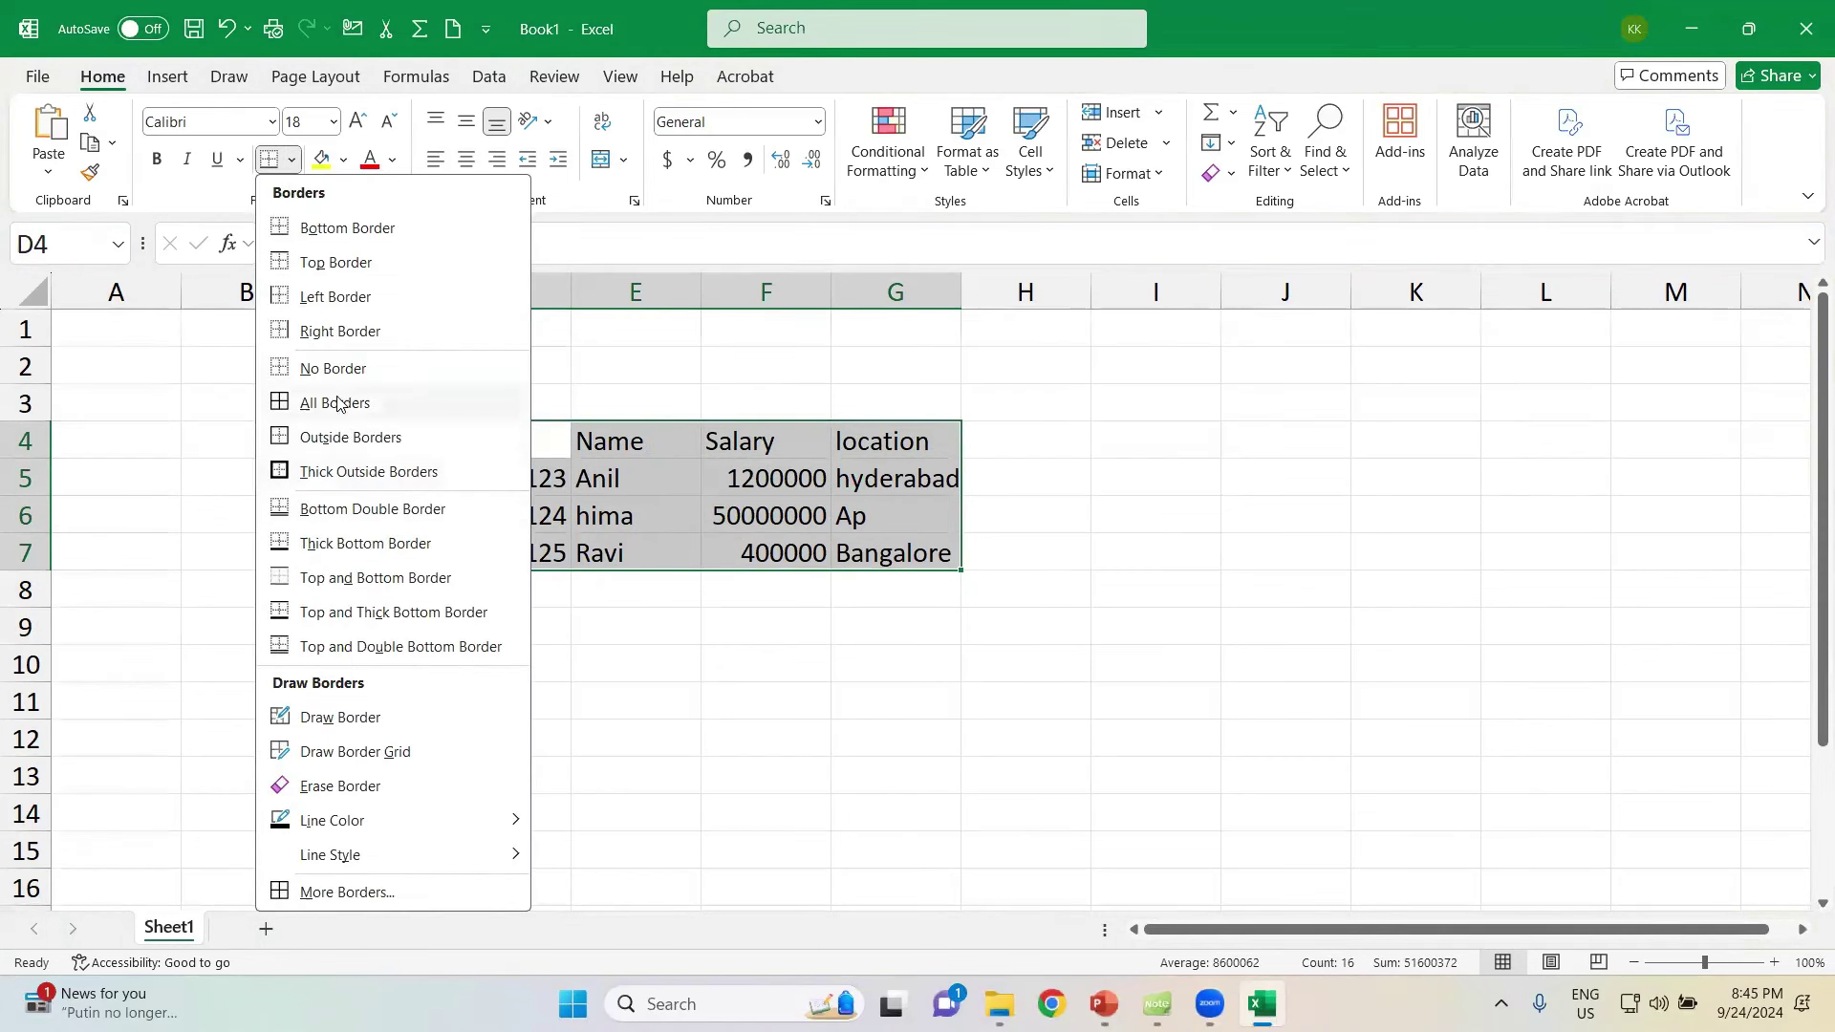
left_click(339, 402)
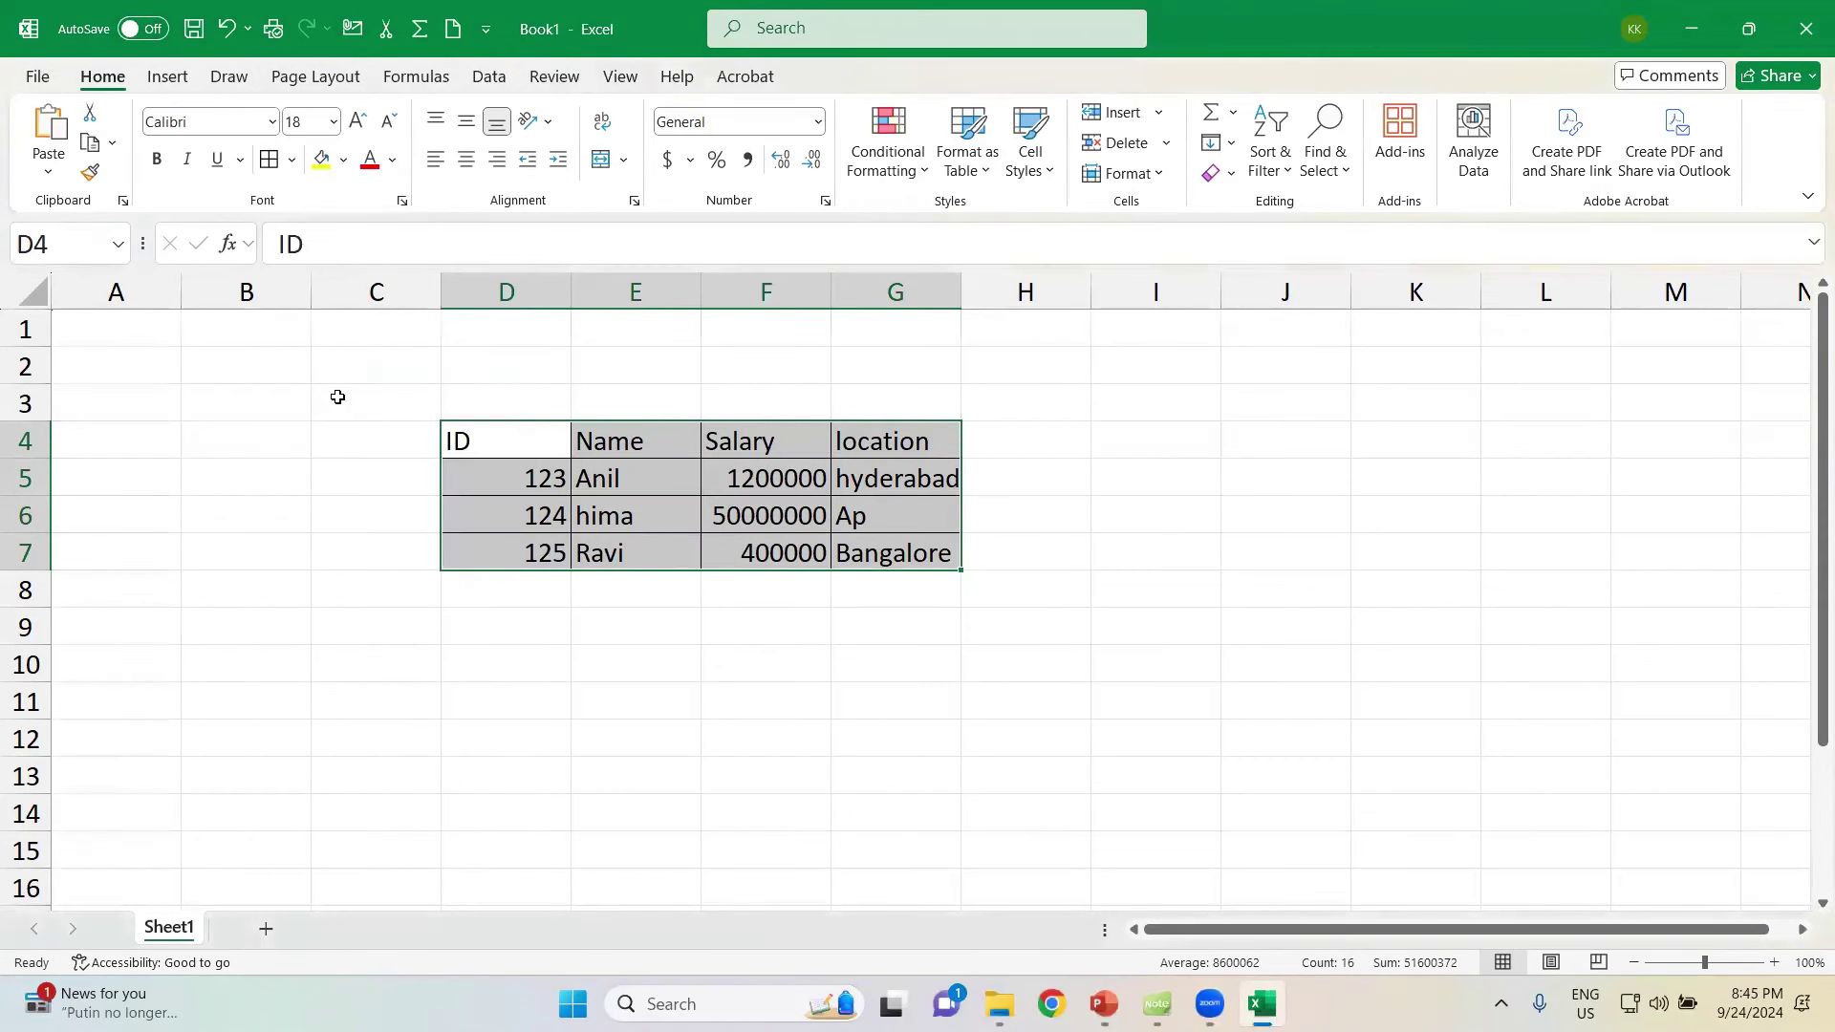
left_click(466, 159)
left_click(465, 120)
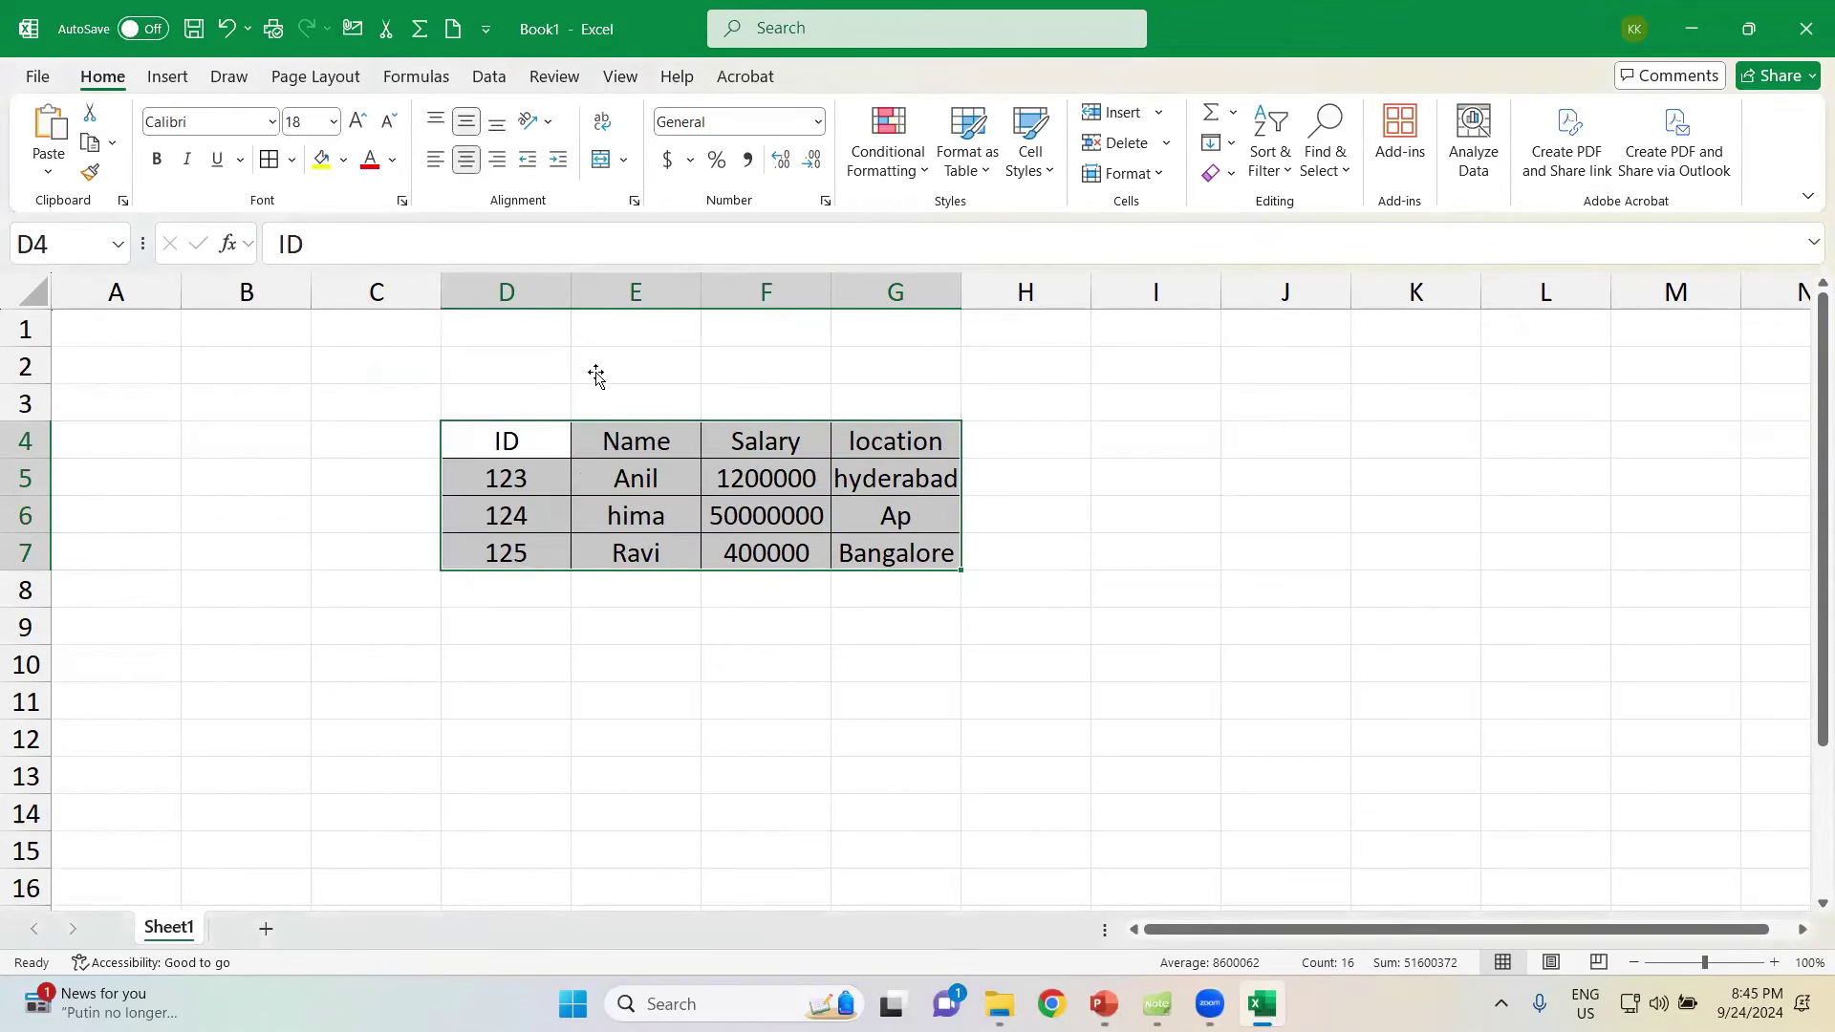
- Colour the header text in D4:G4 red and the record text in D5:G7 light blue
left_click_drag(497, 437, 891, 438)
left_click(371, 161)
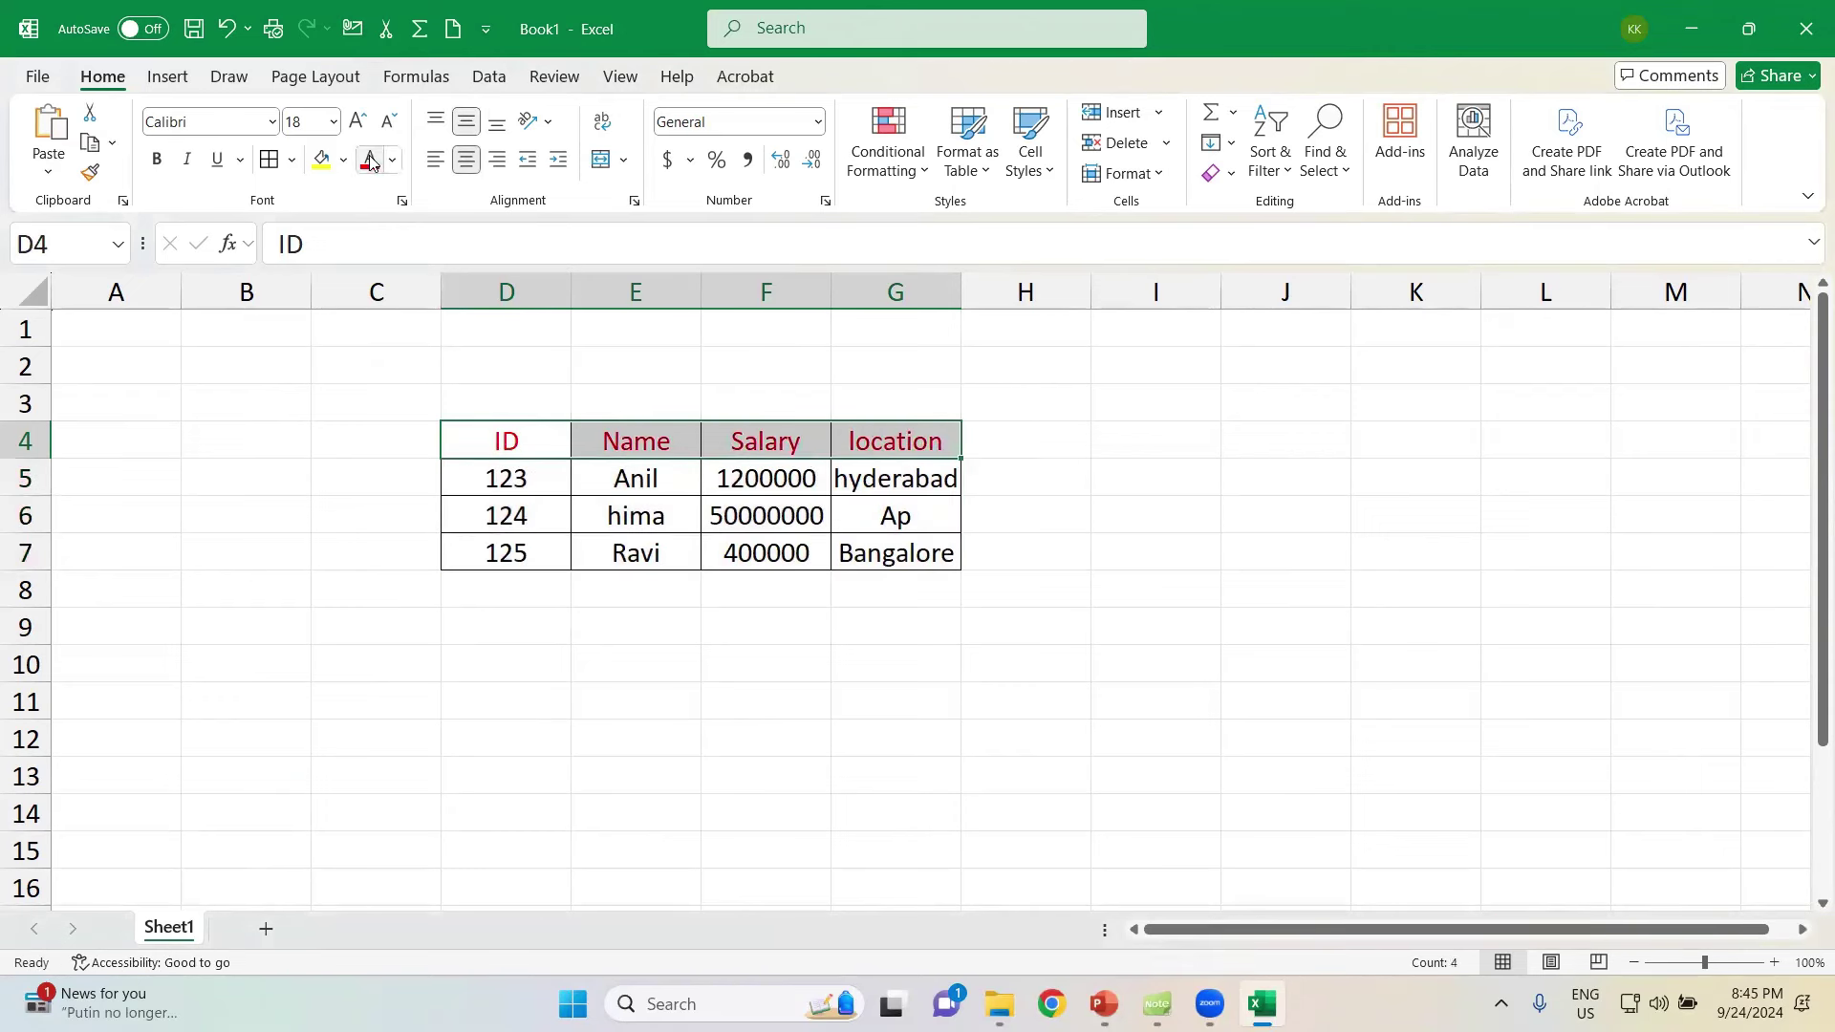
left_click_drag(468, 475, 911, 541)
left_click(391, 160)
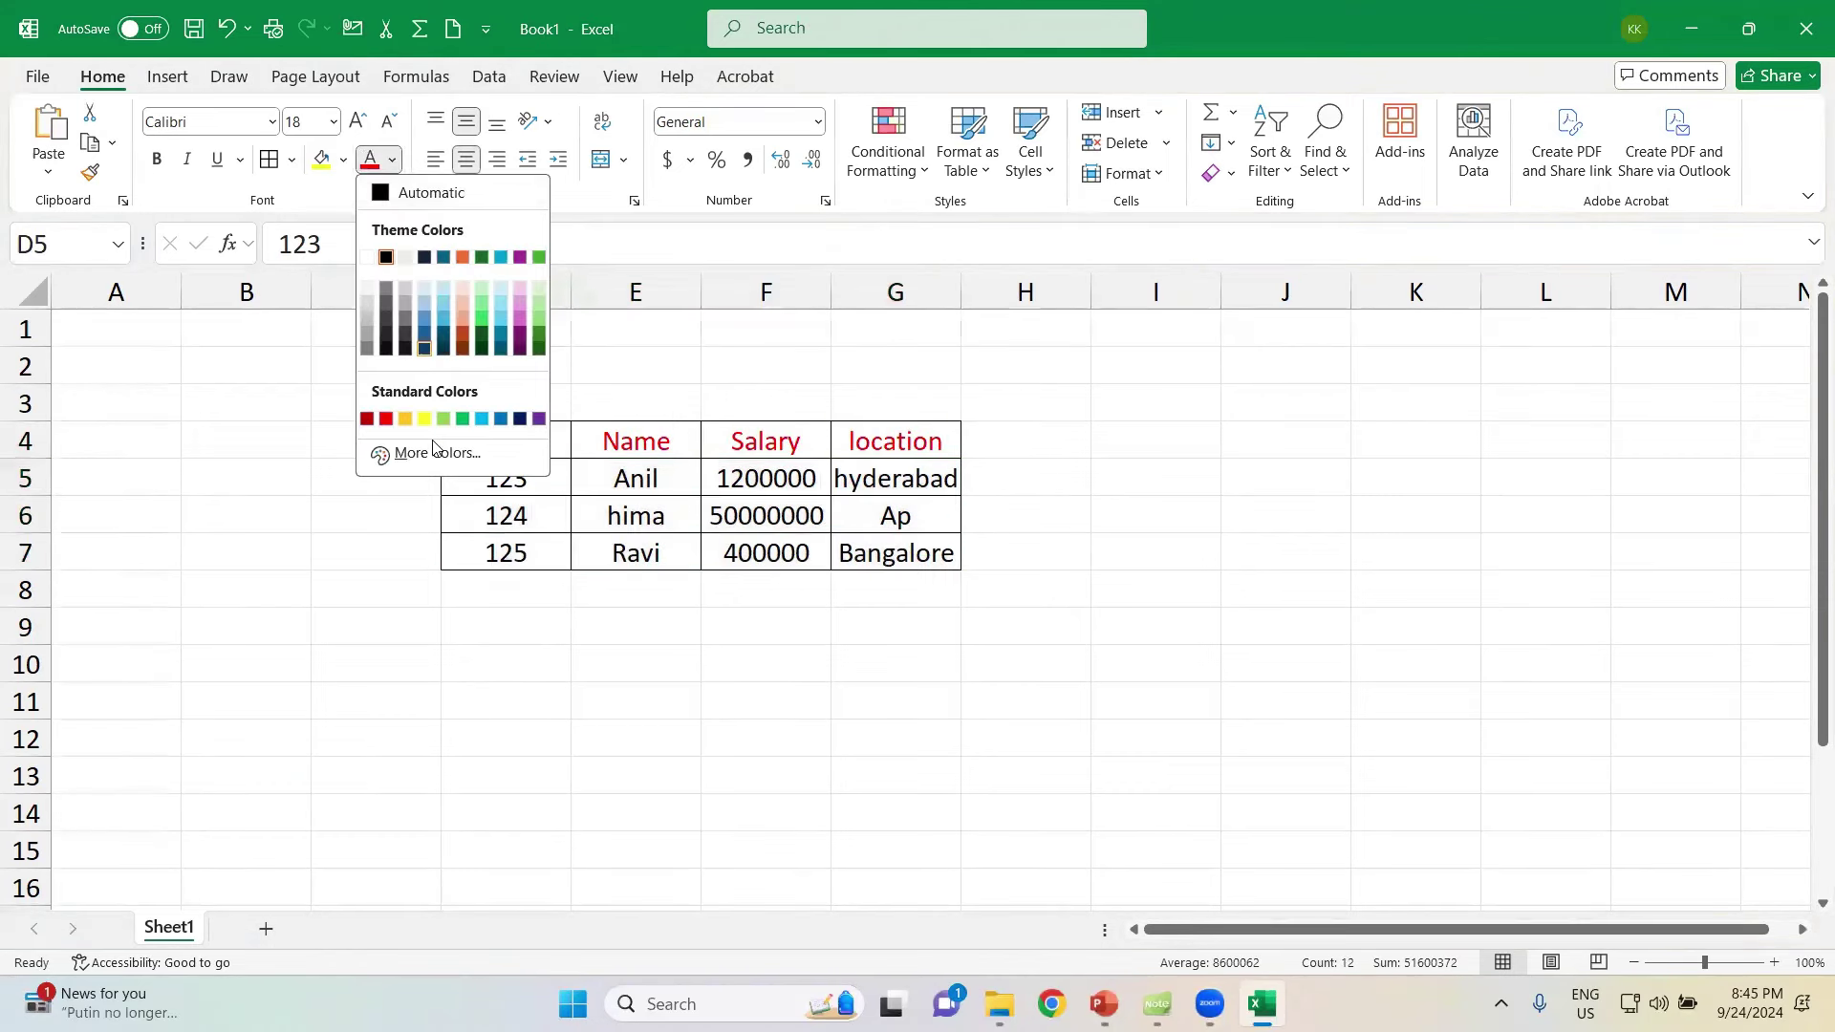
left_click(482, 419)
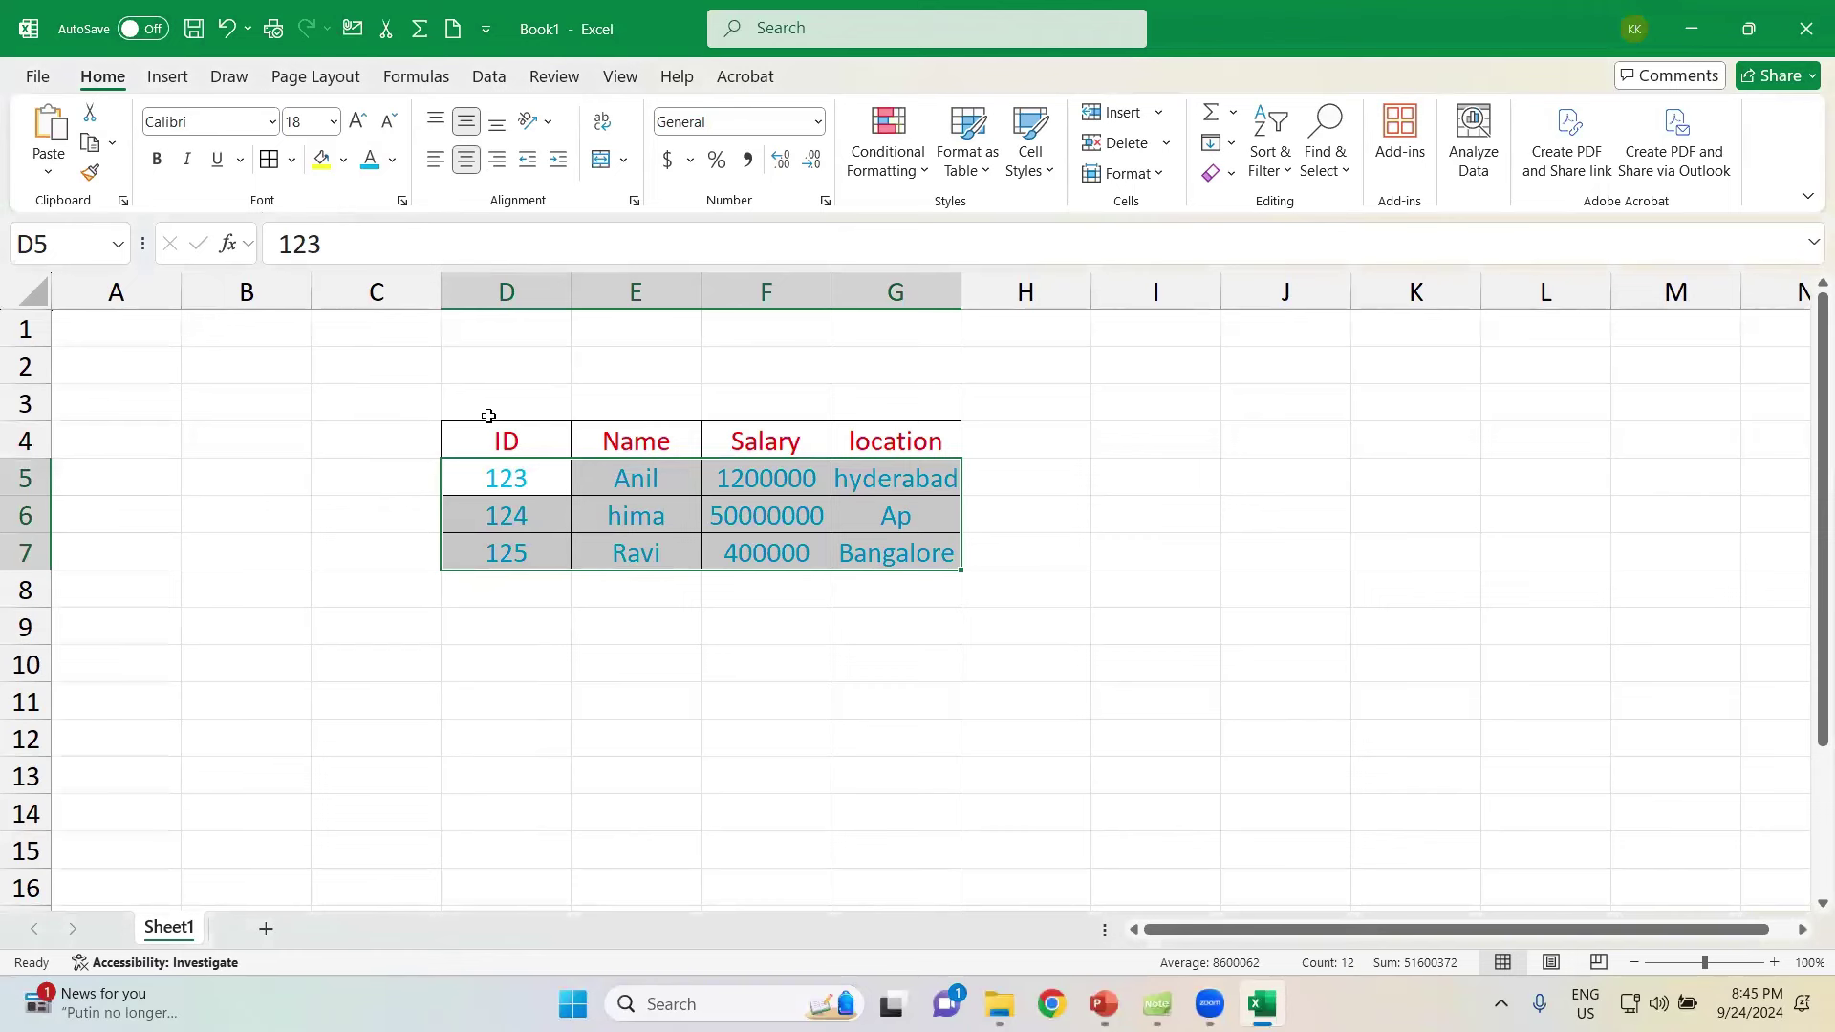
- Fill the second record's salary cell F6 with a dark orange background
left_click(754, 513)
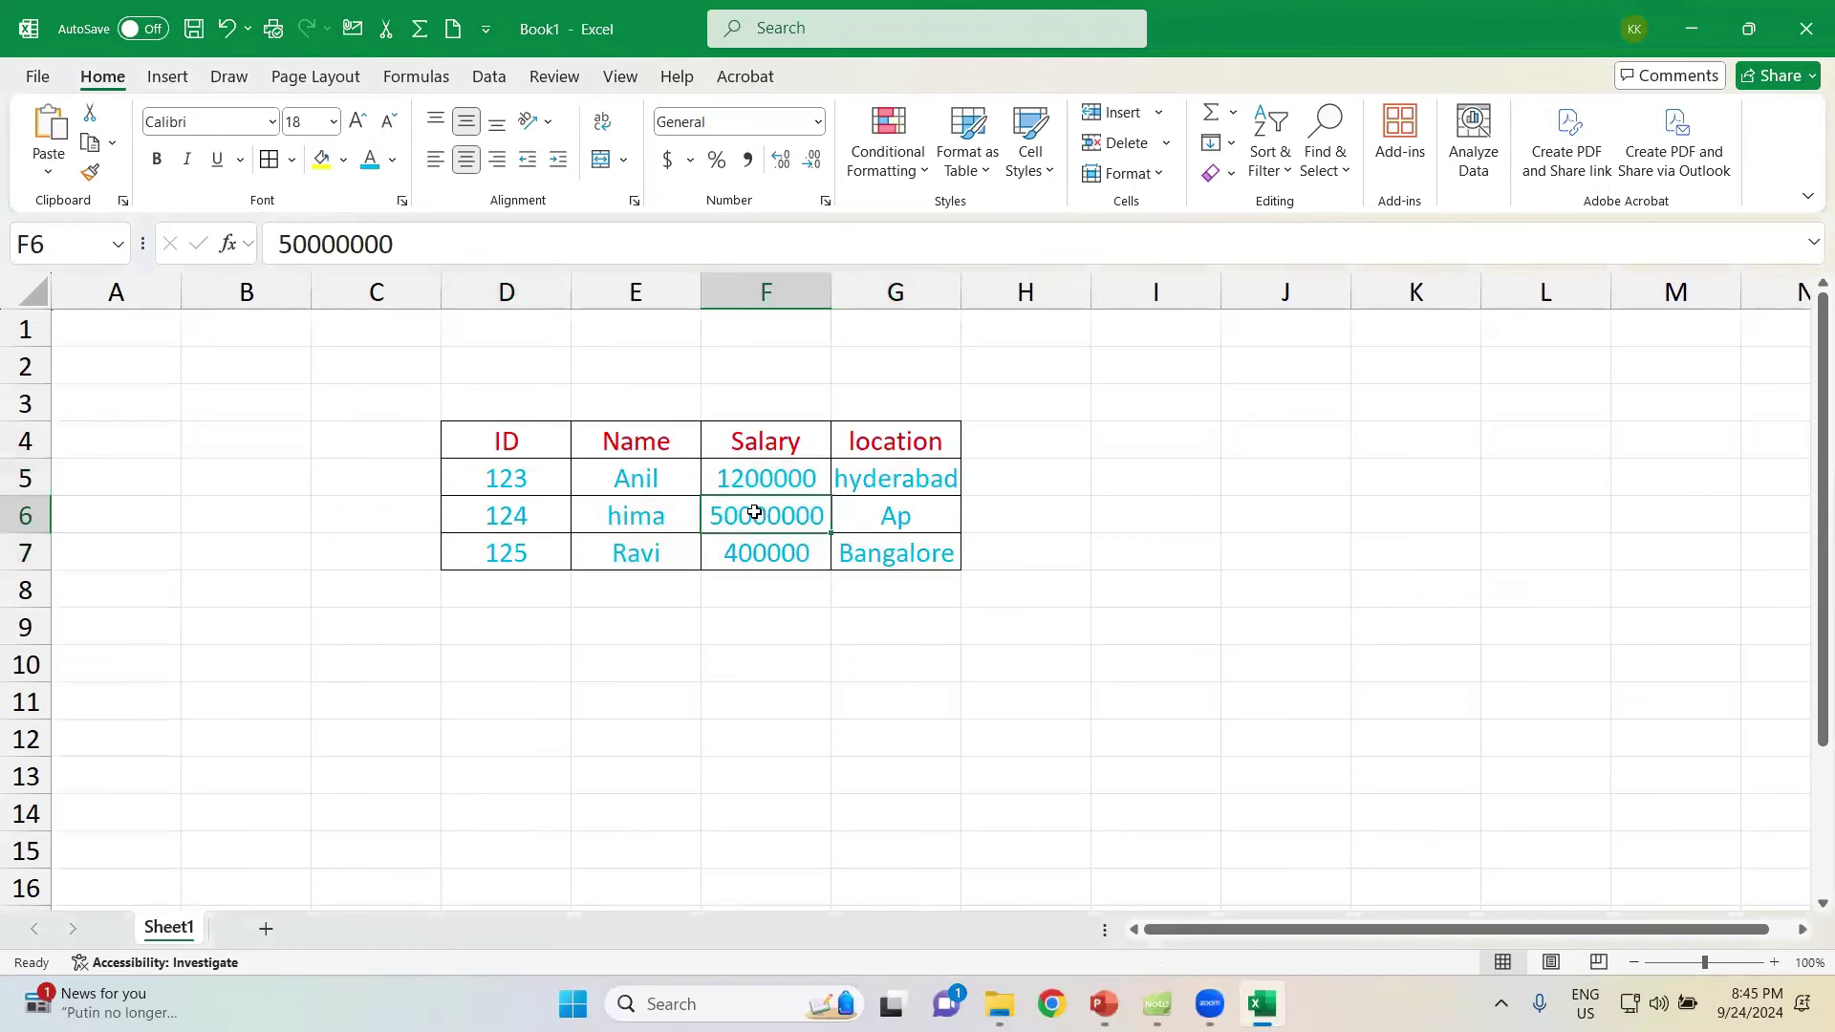
left_click(343, 159)
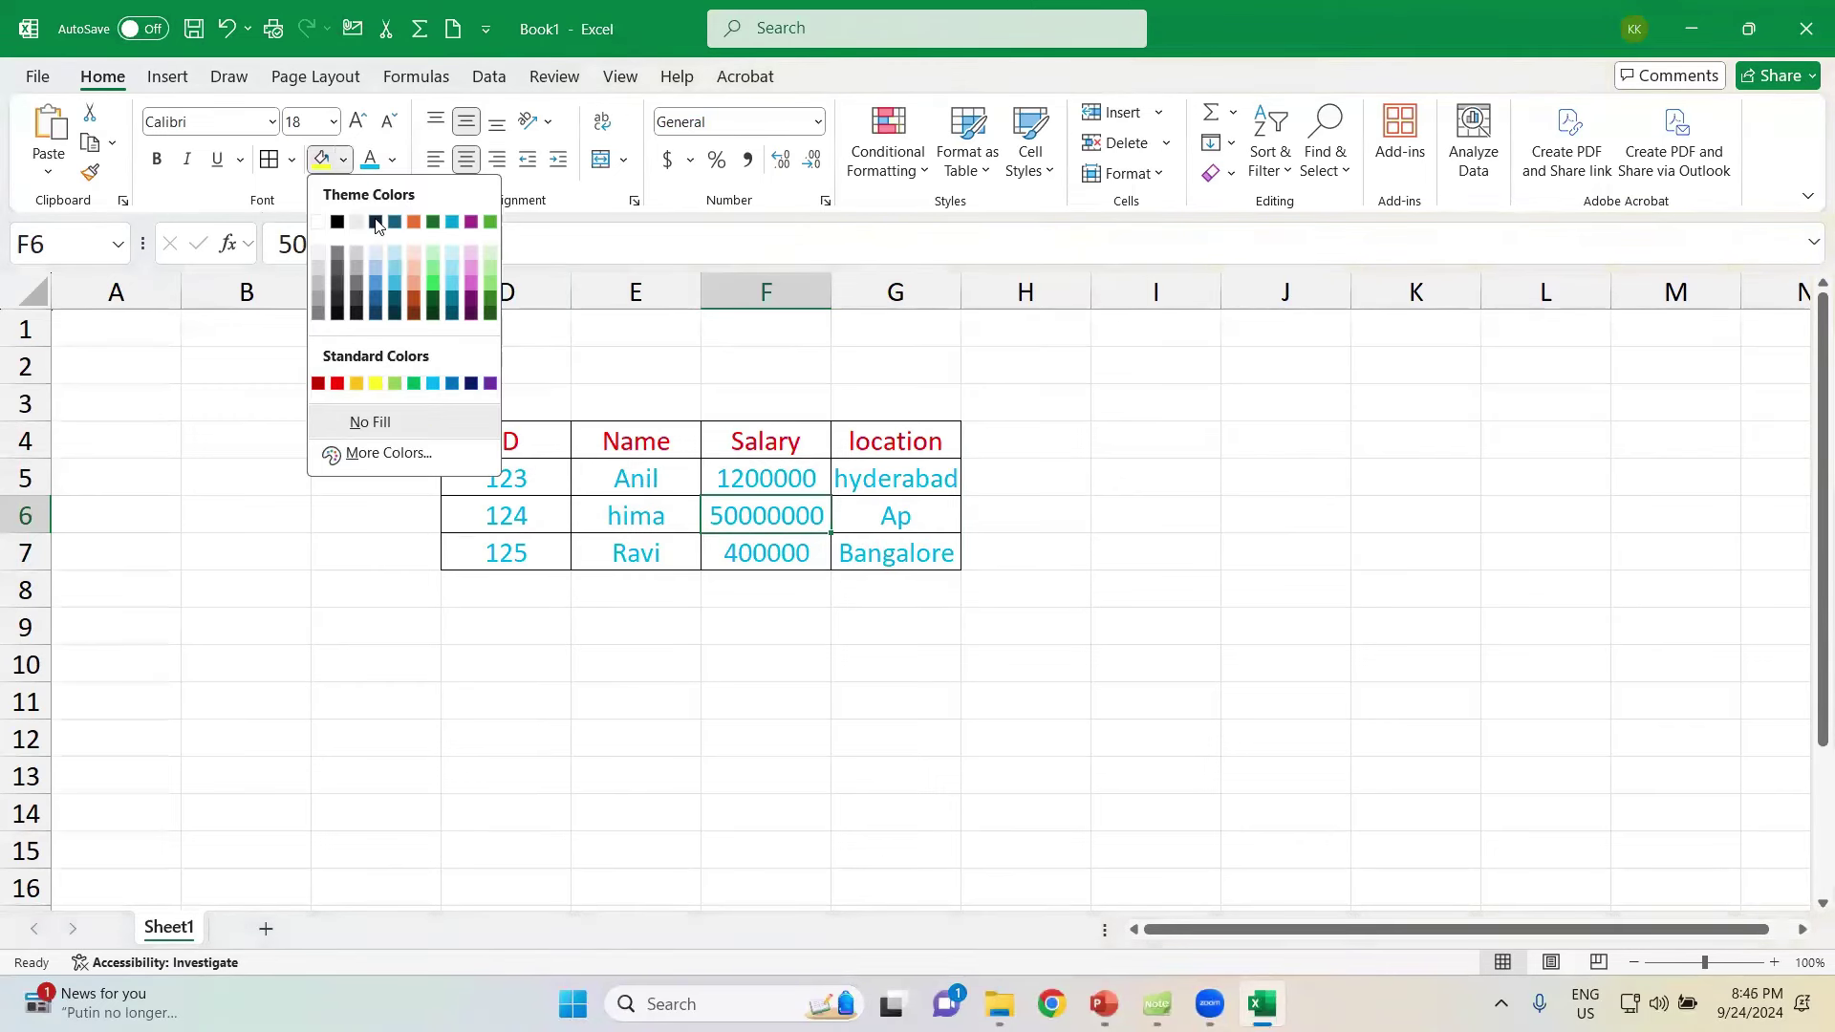
left_click(413, 293)
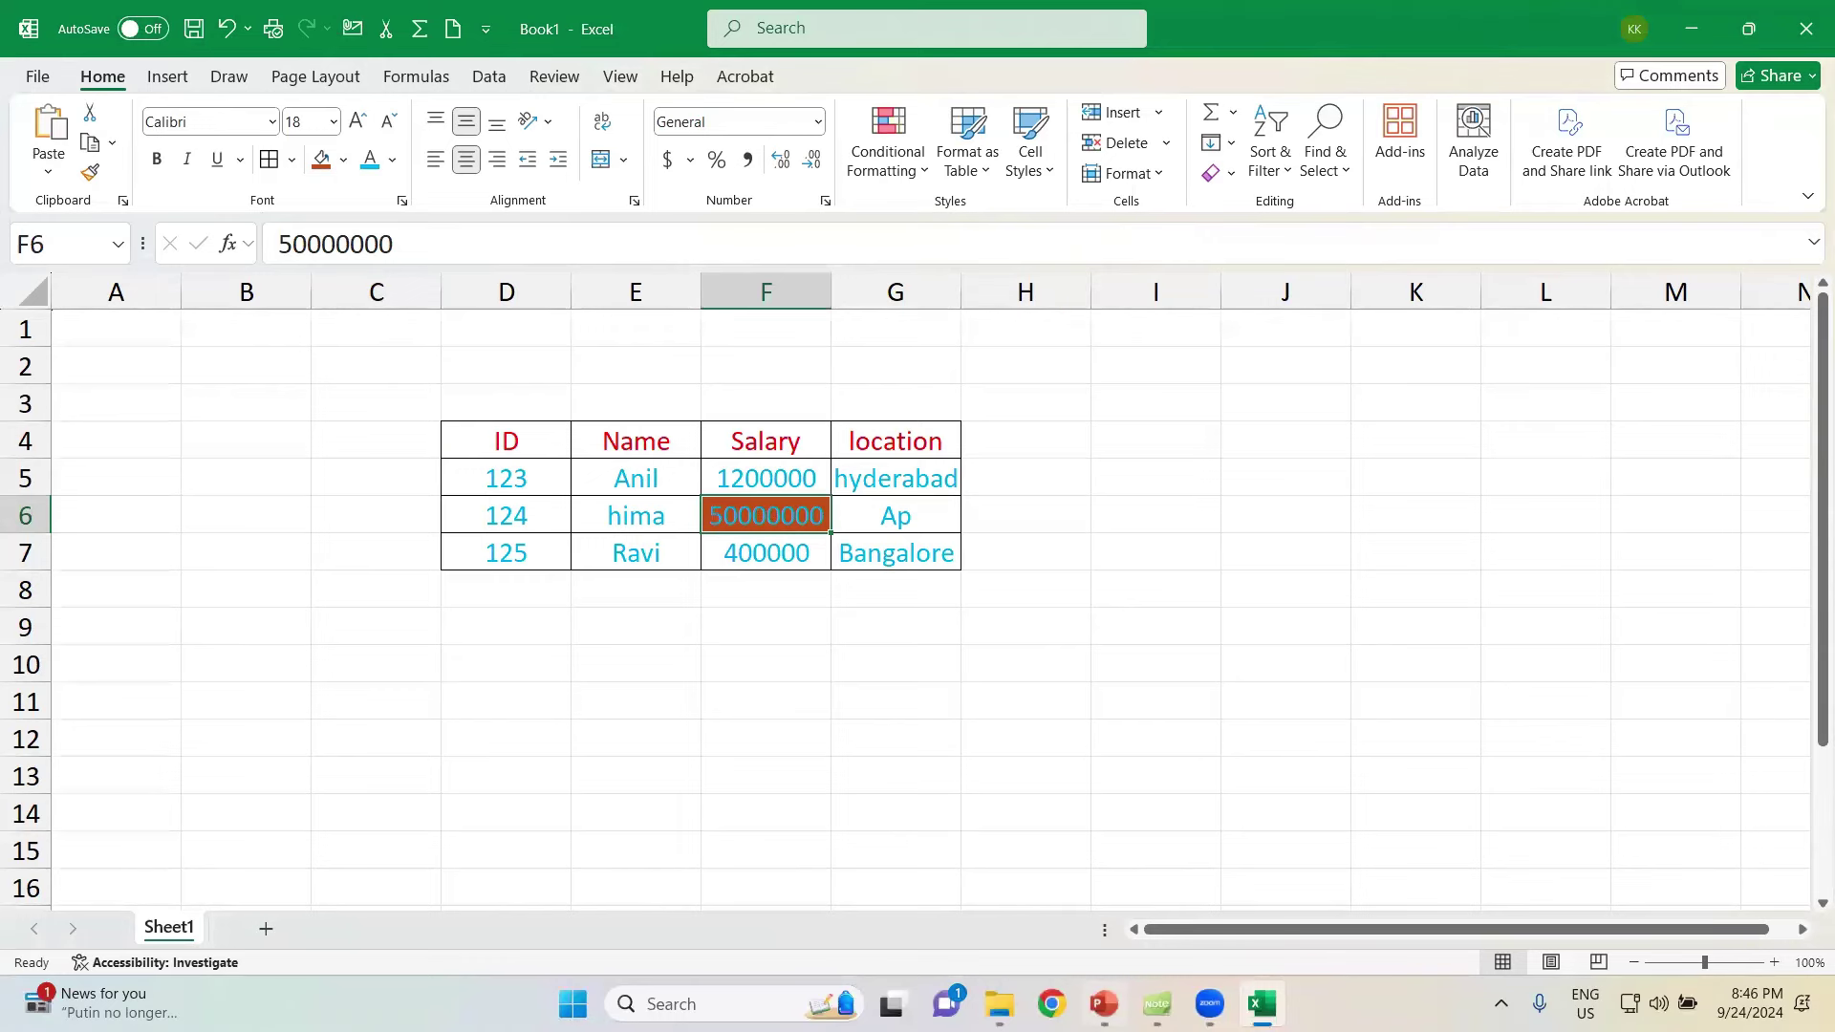
- Switch to the PowerPoint presentation, start the slide show from the current slide on data storage in a database, and hide Presenter View
left_click(1102, 1004)
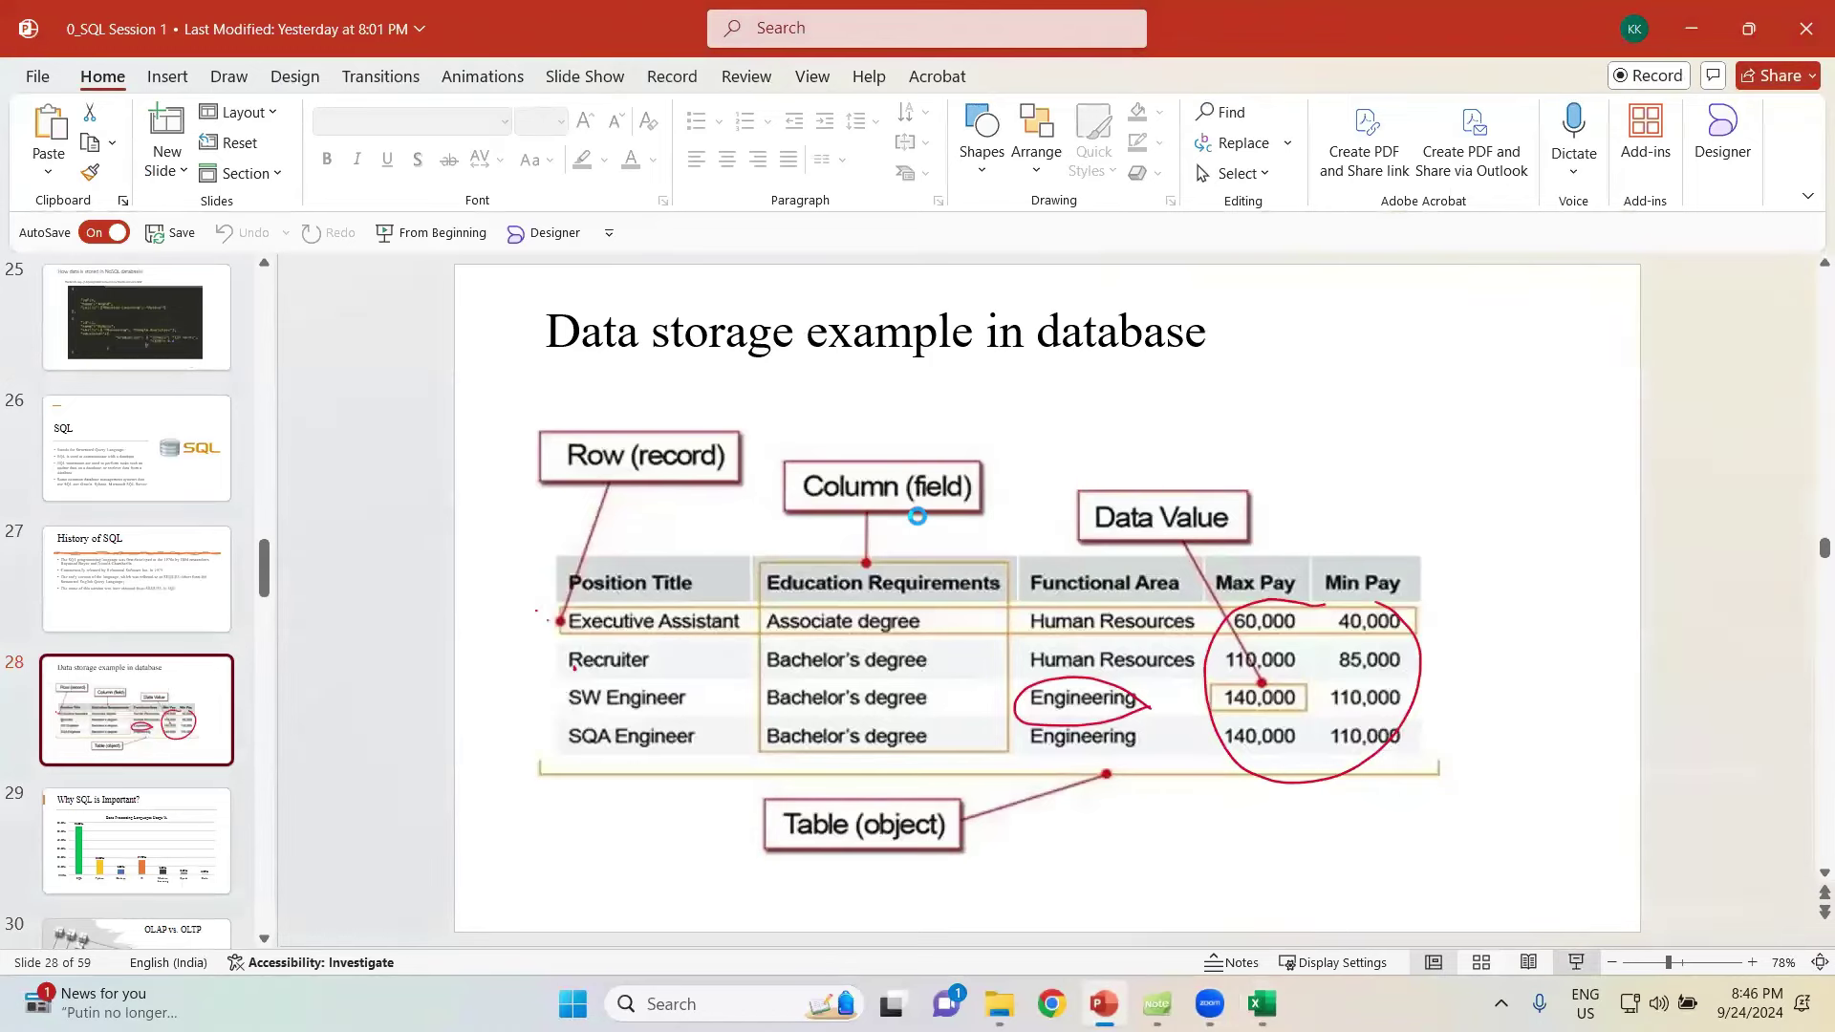
key("shift+F5")
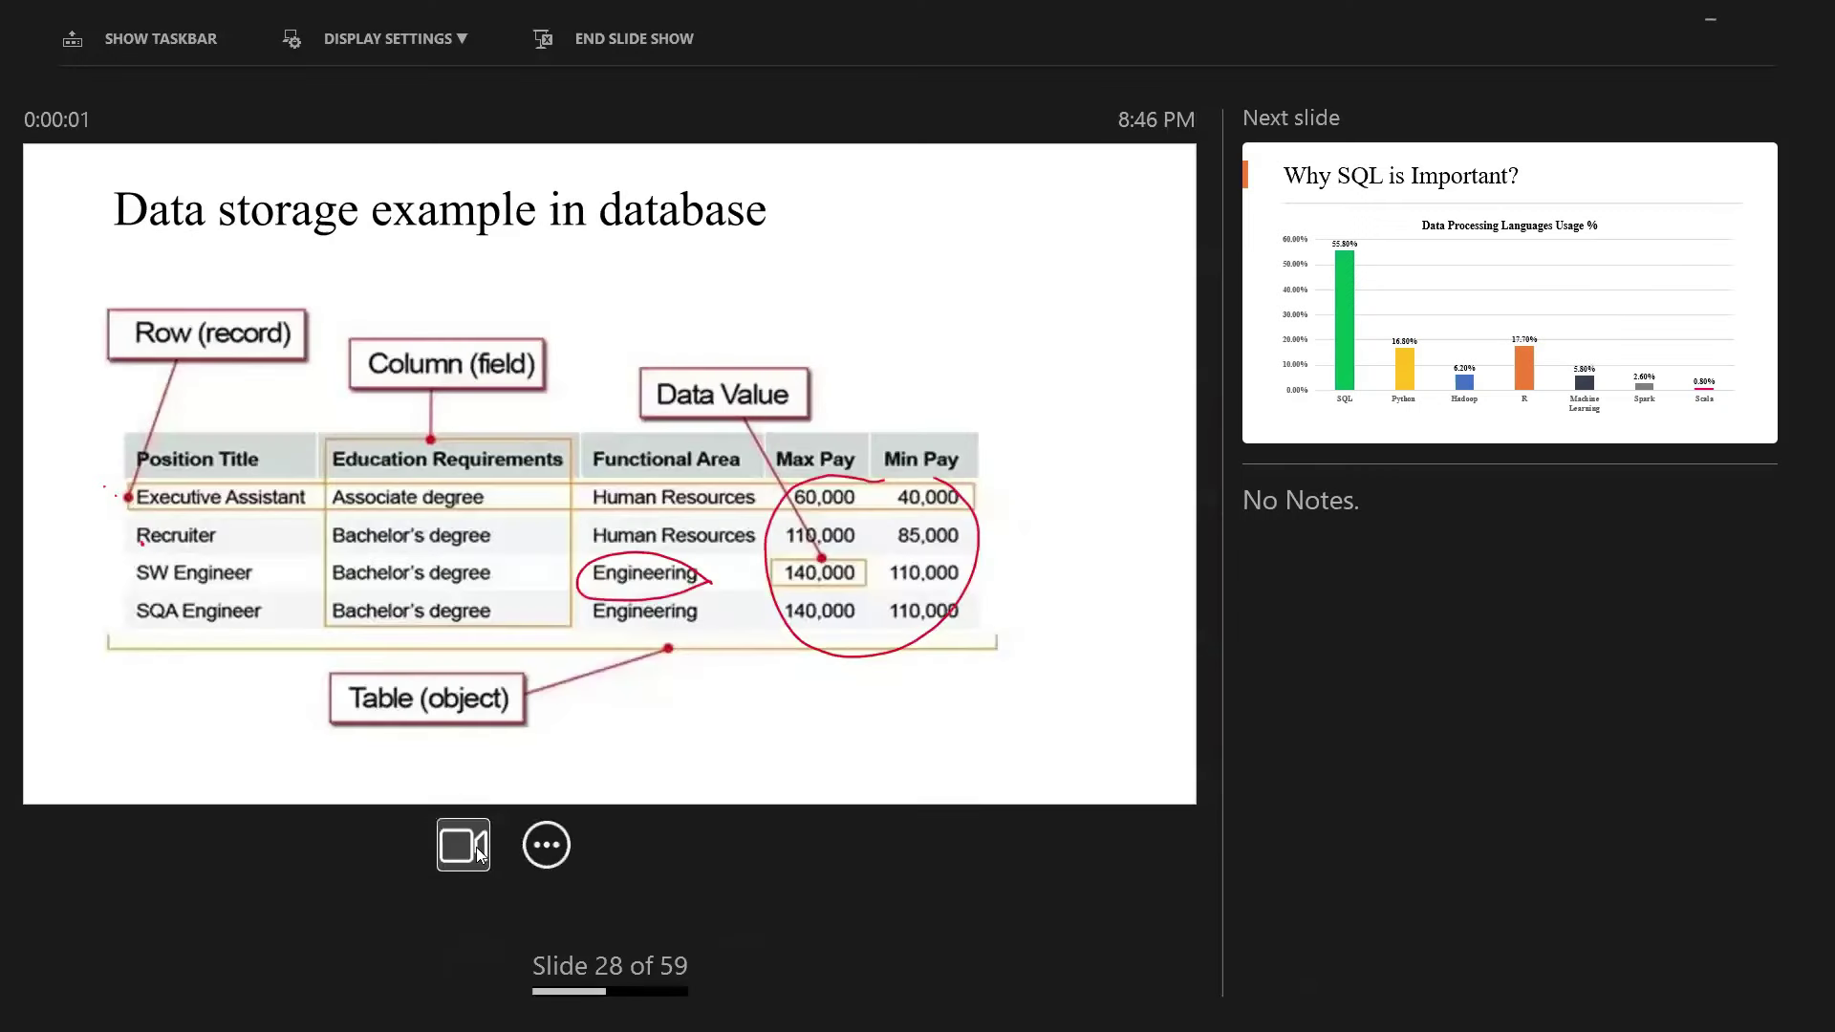
left_click(547, 845)
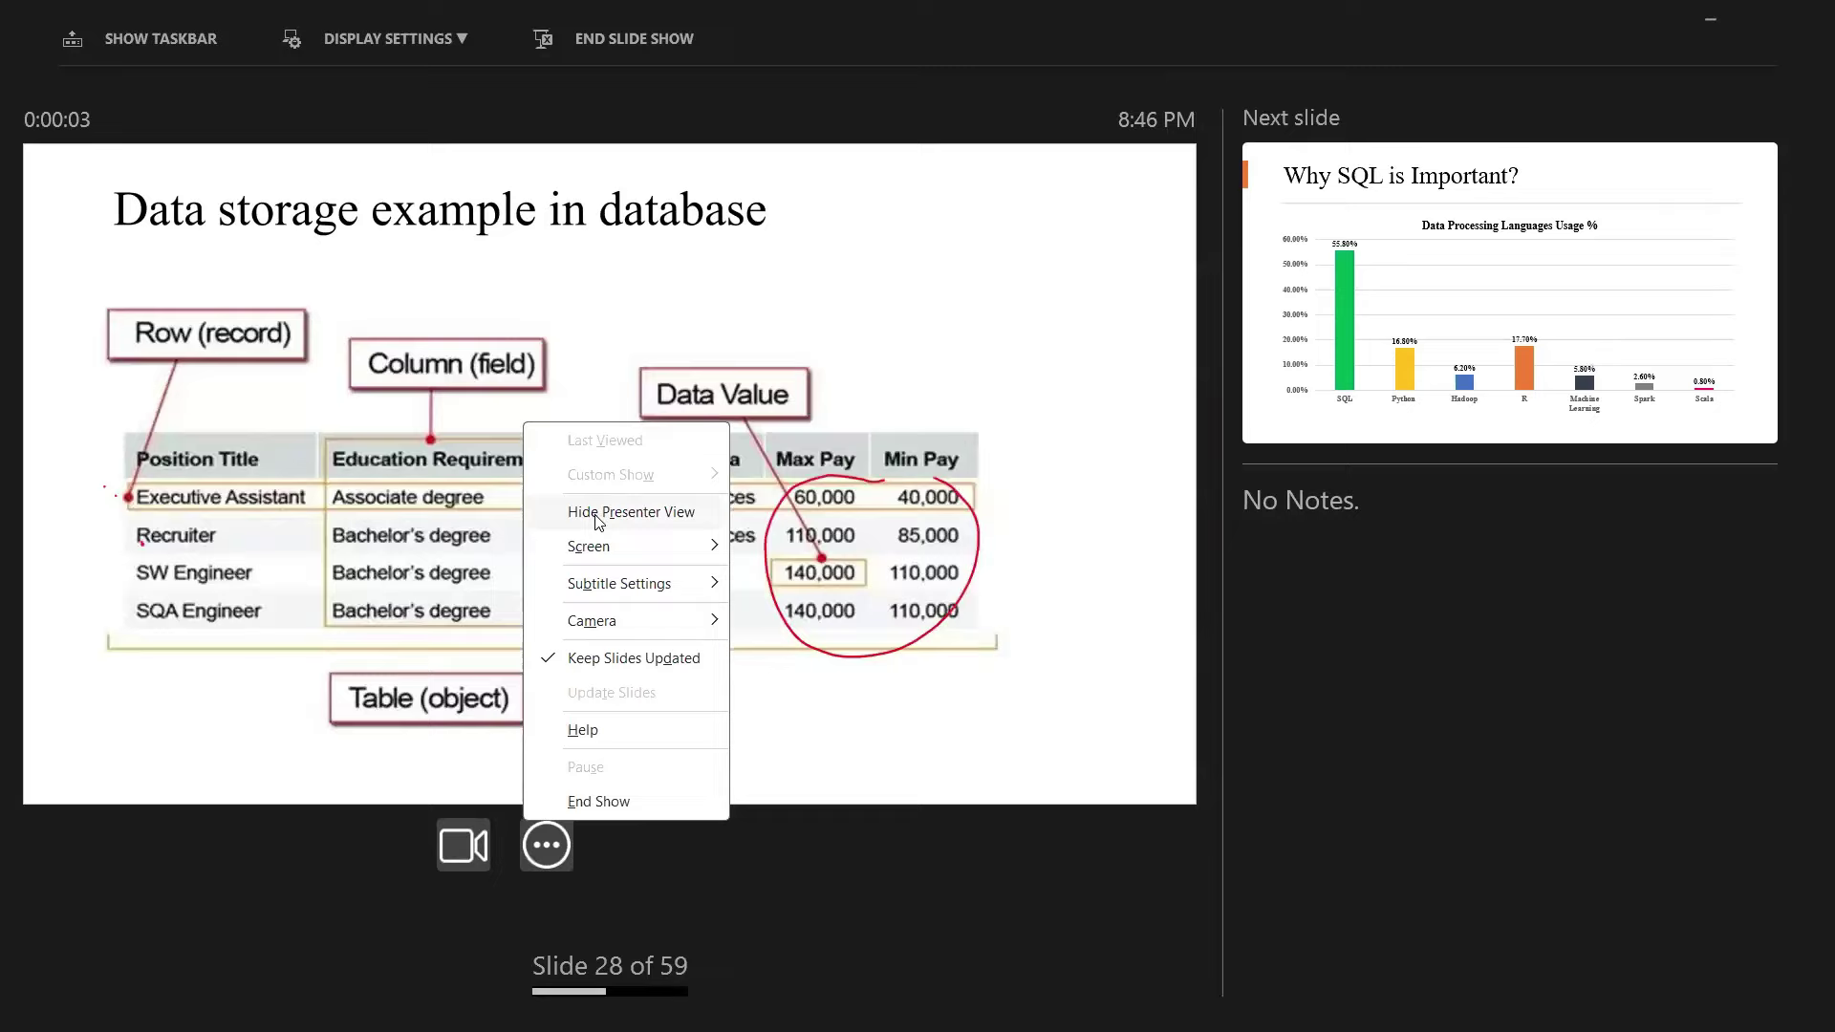
left_click(612, 512)
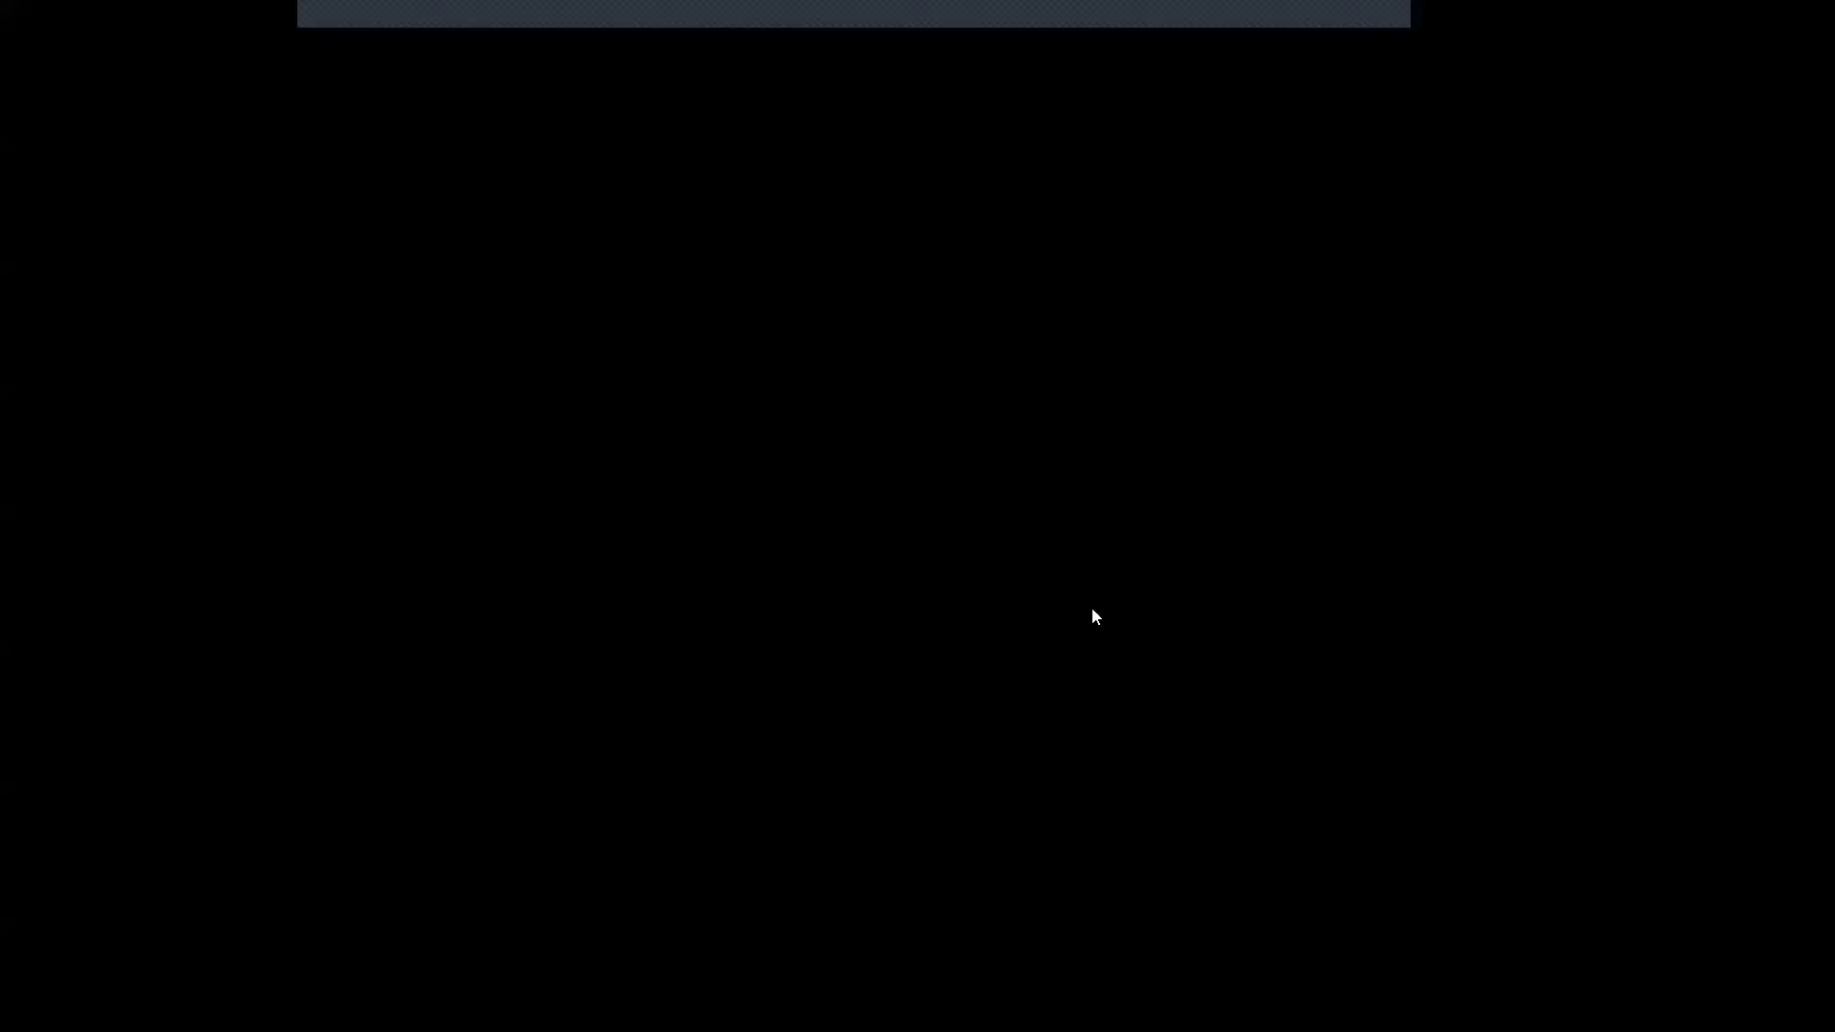